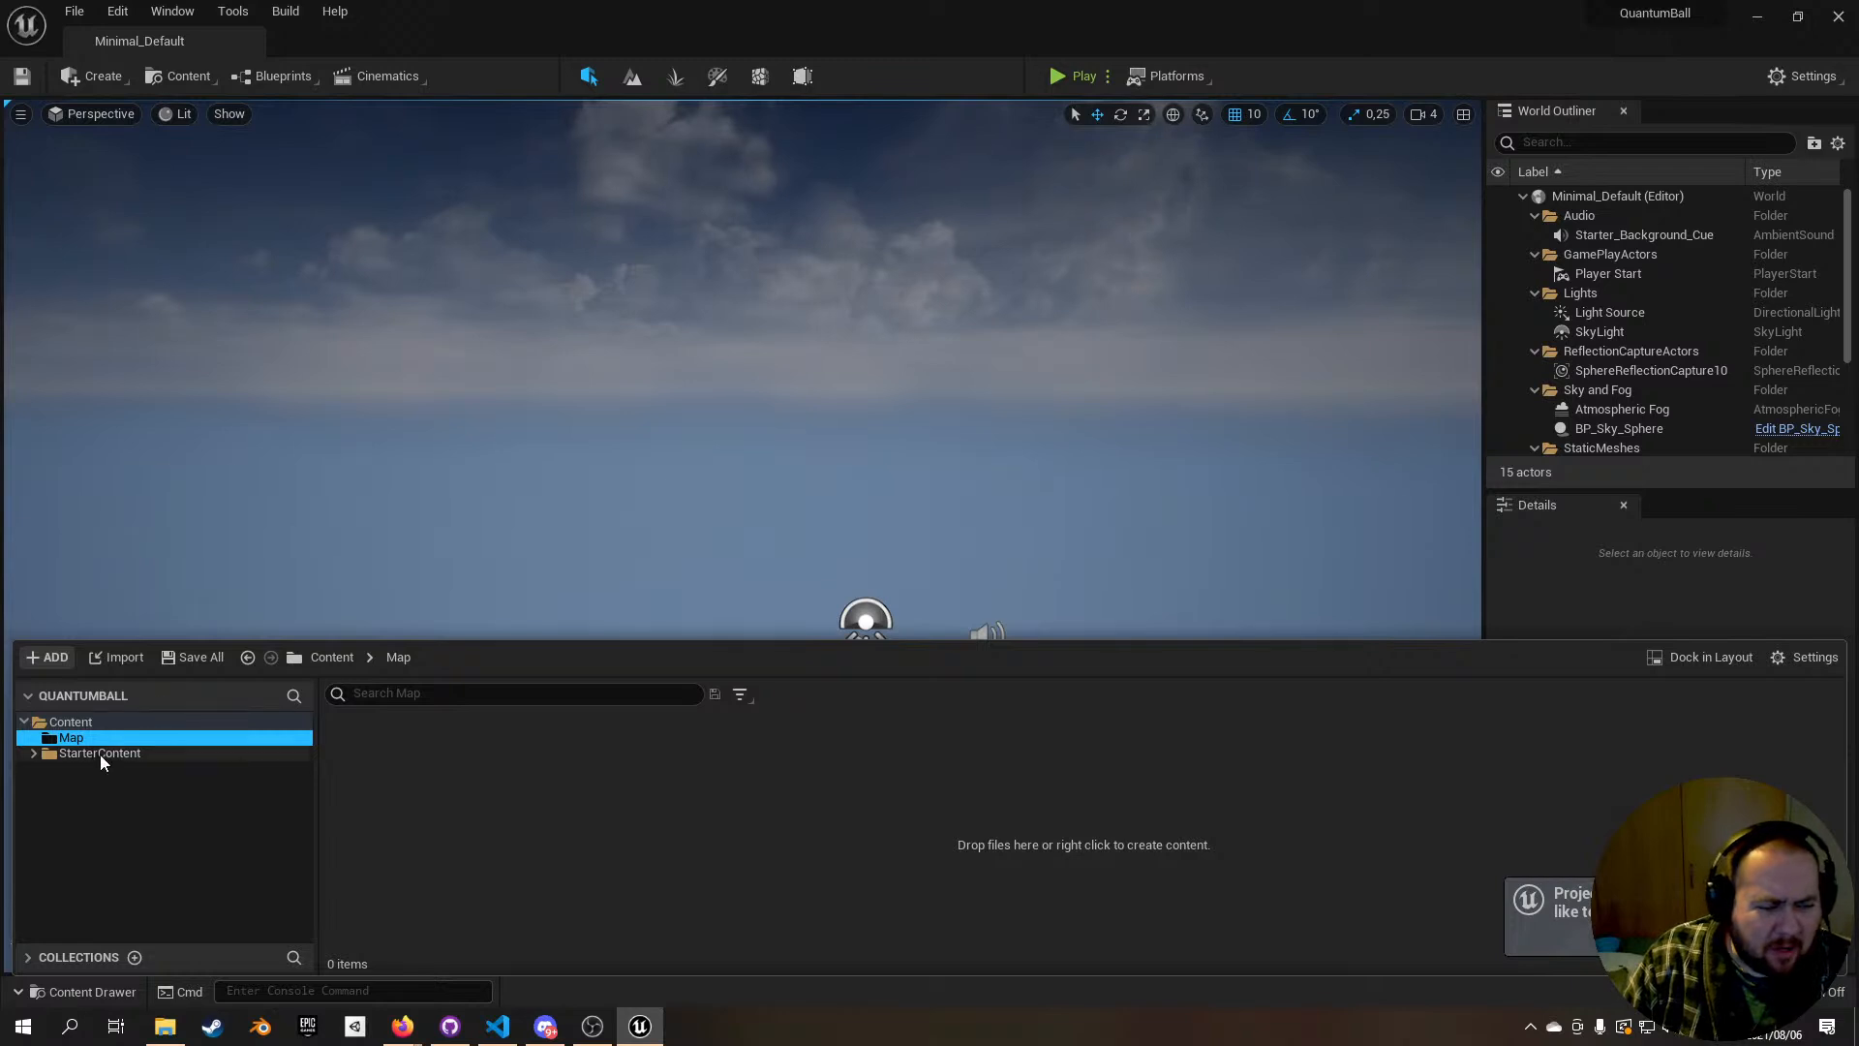
Step: Rename the Map content folder to Maps
click(95, 741)
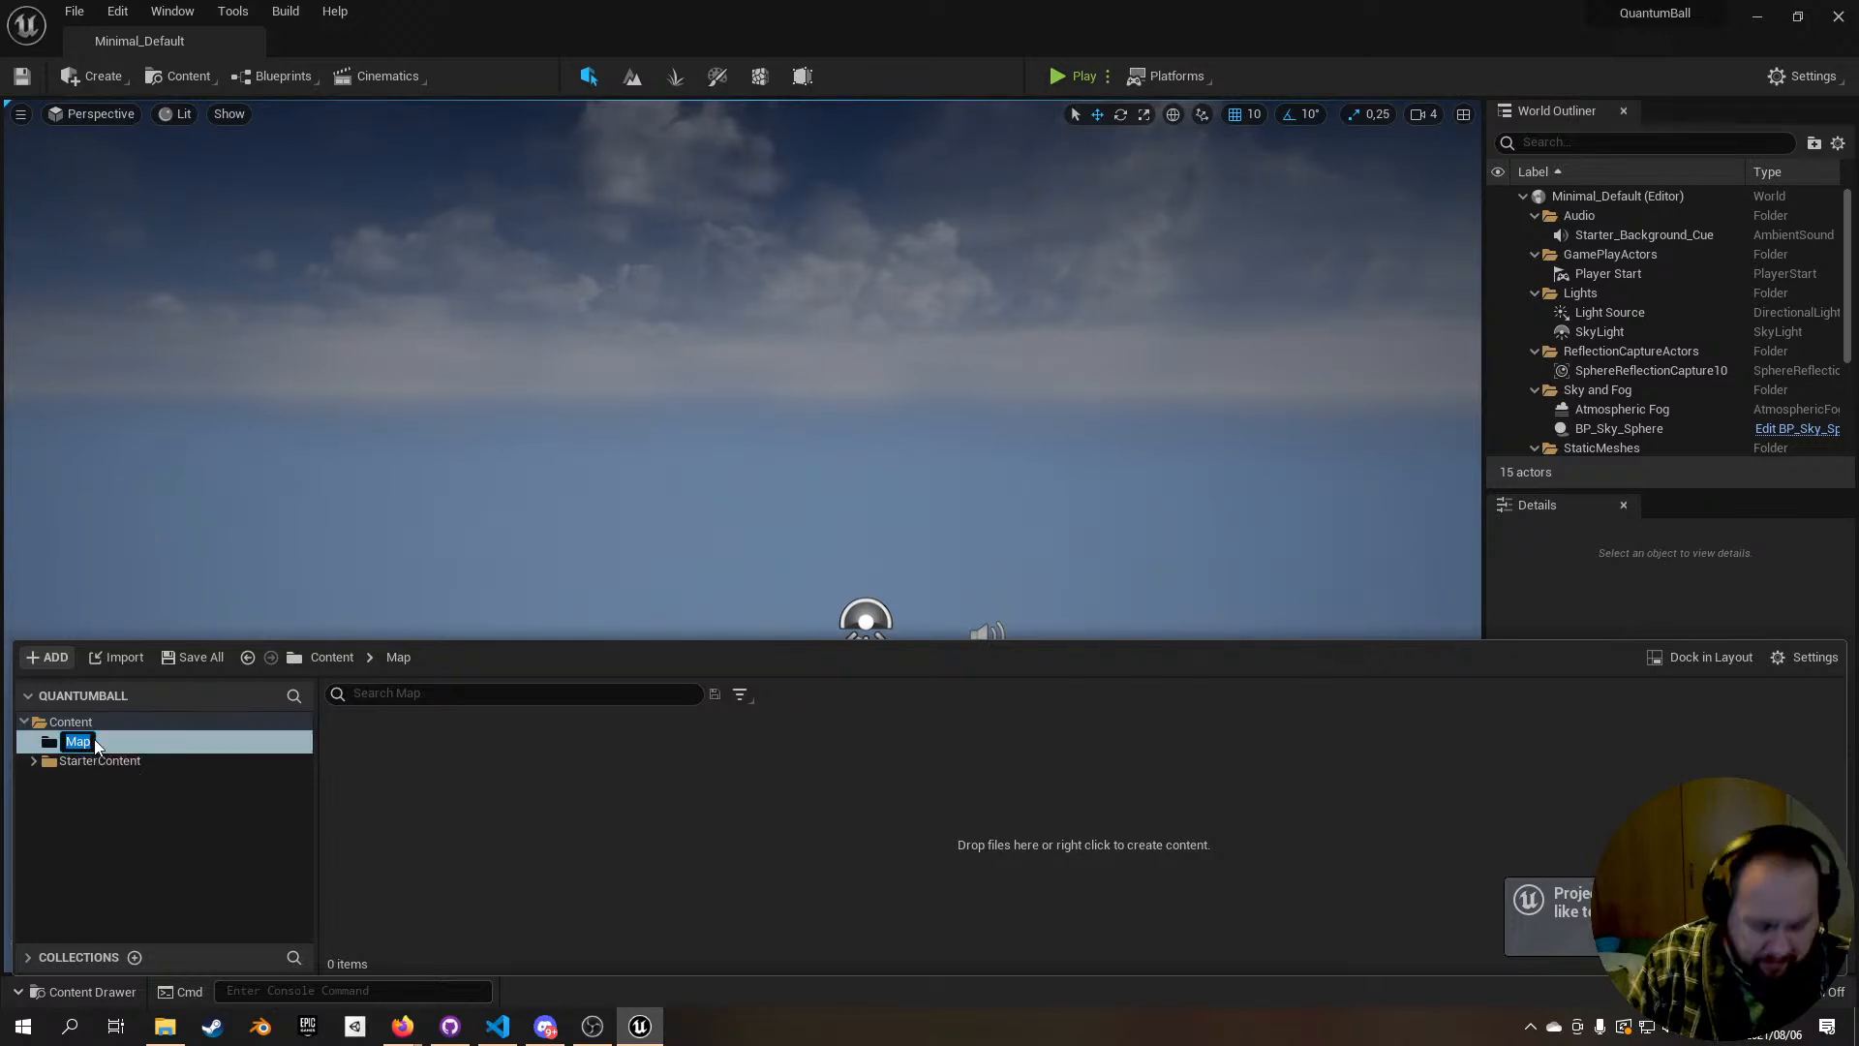
text(Maps)
key(Return)
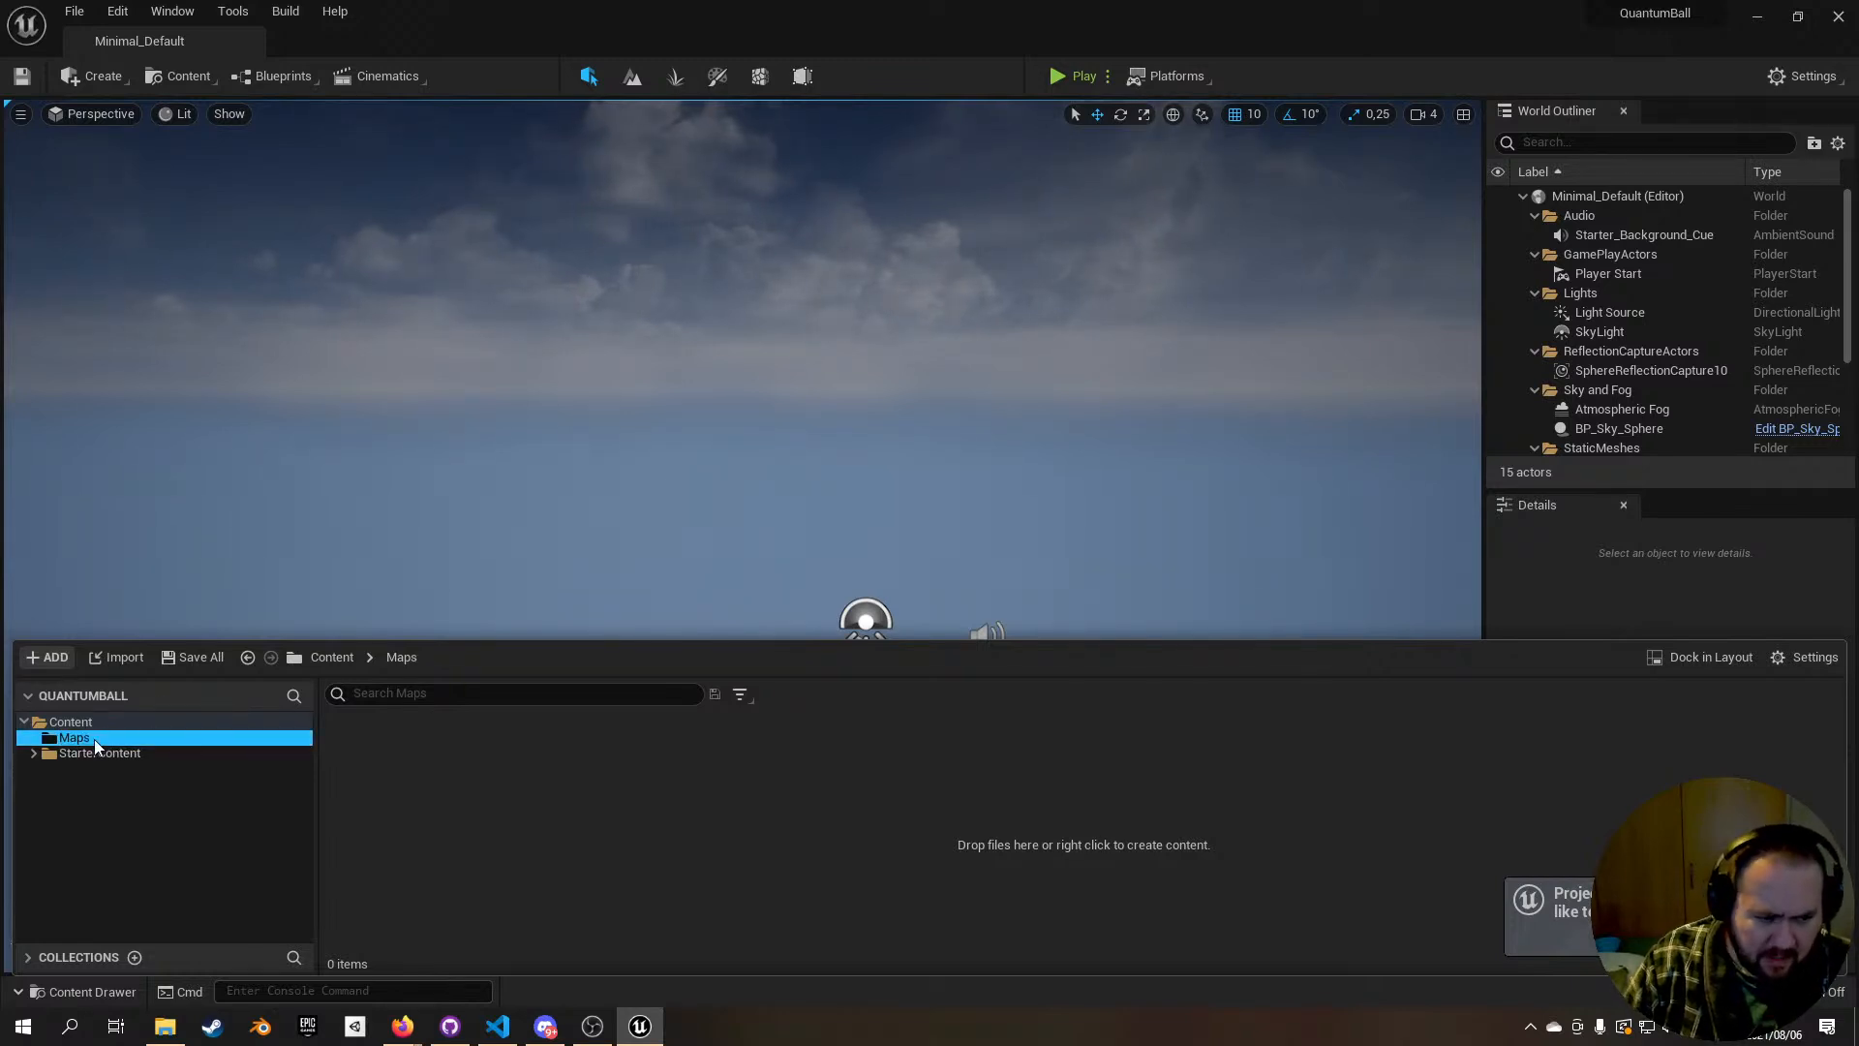
Step: Create a level named MainLevel in the Maps folder and open it
right_click(148, 734)
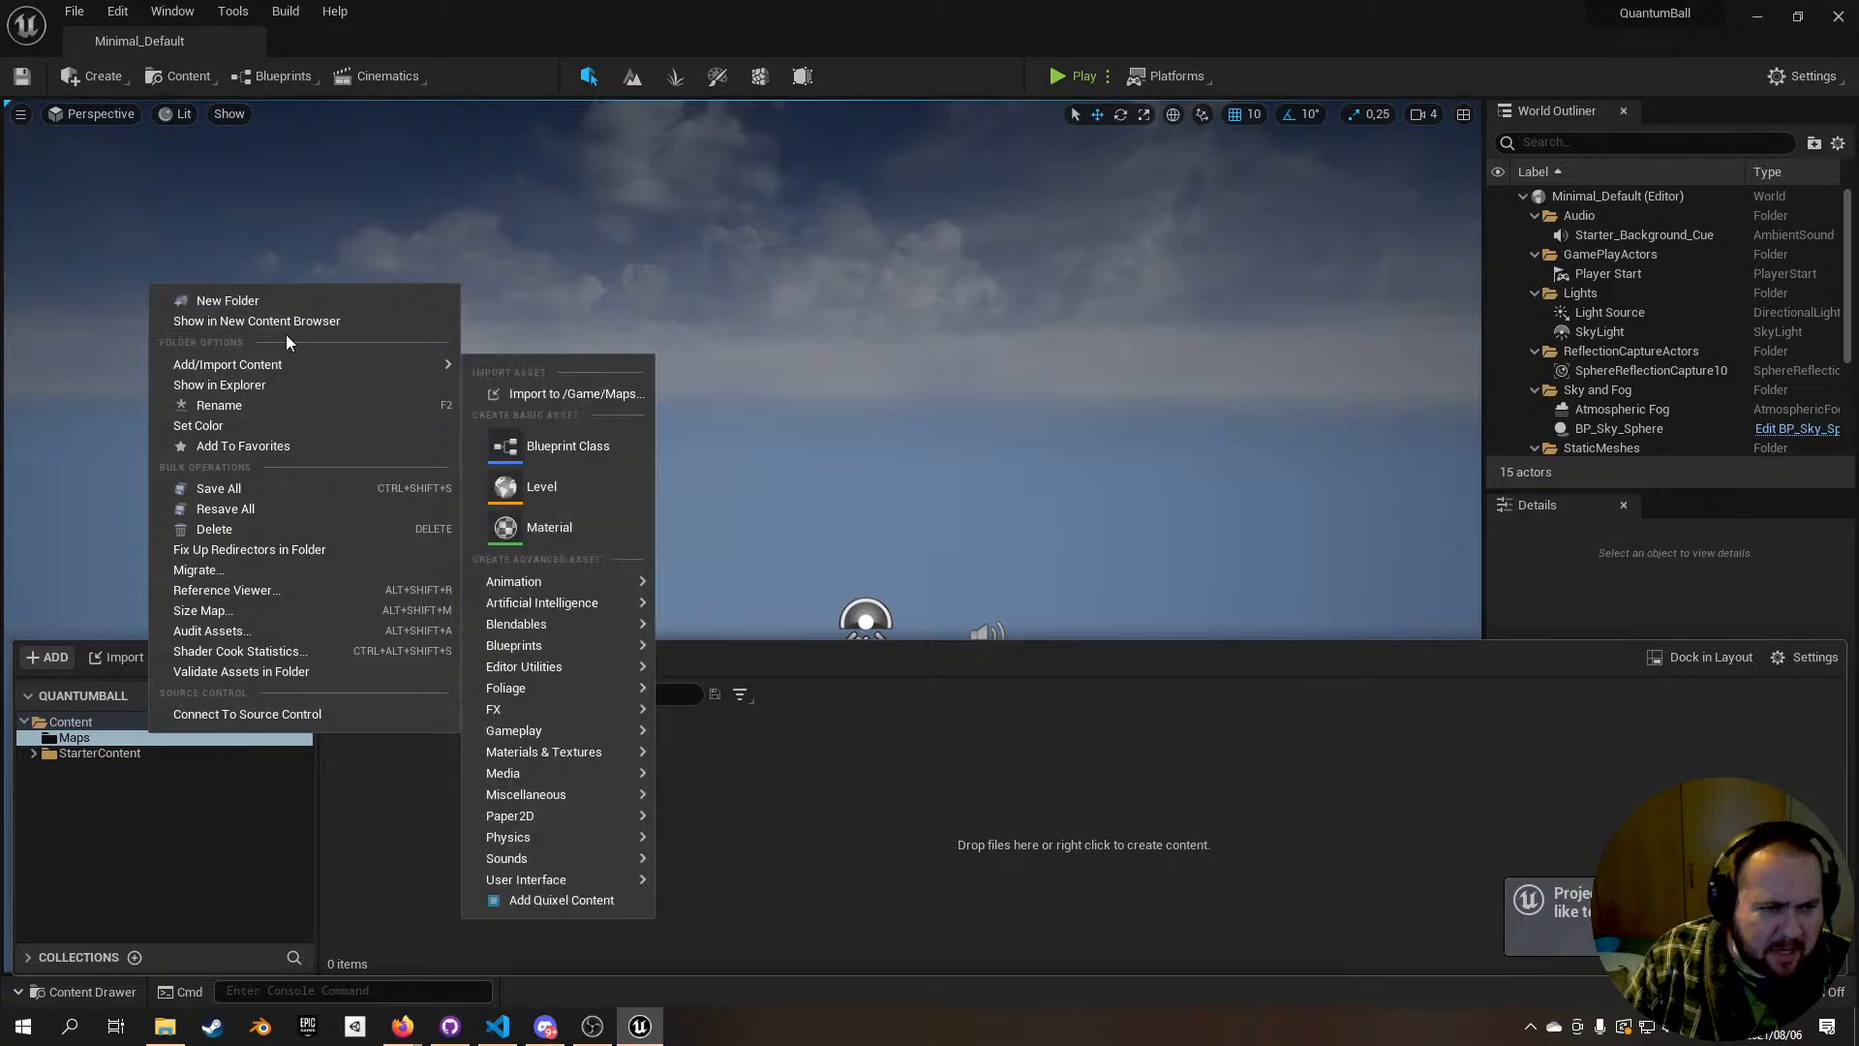
mouse_move(295, 363)
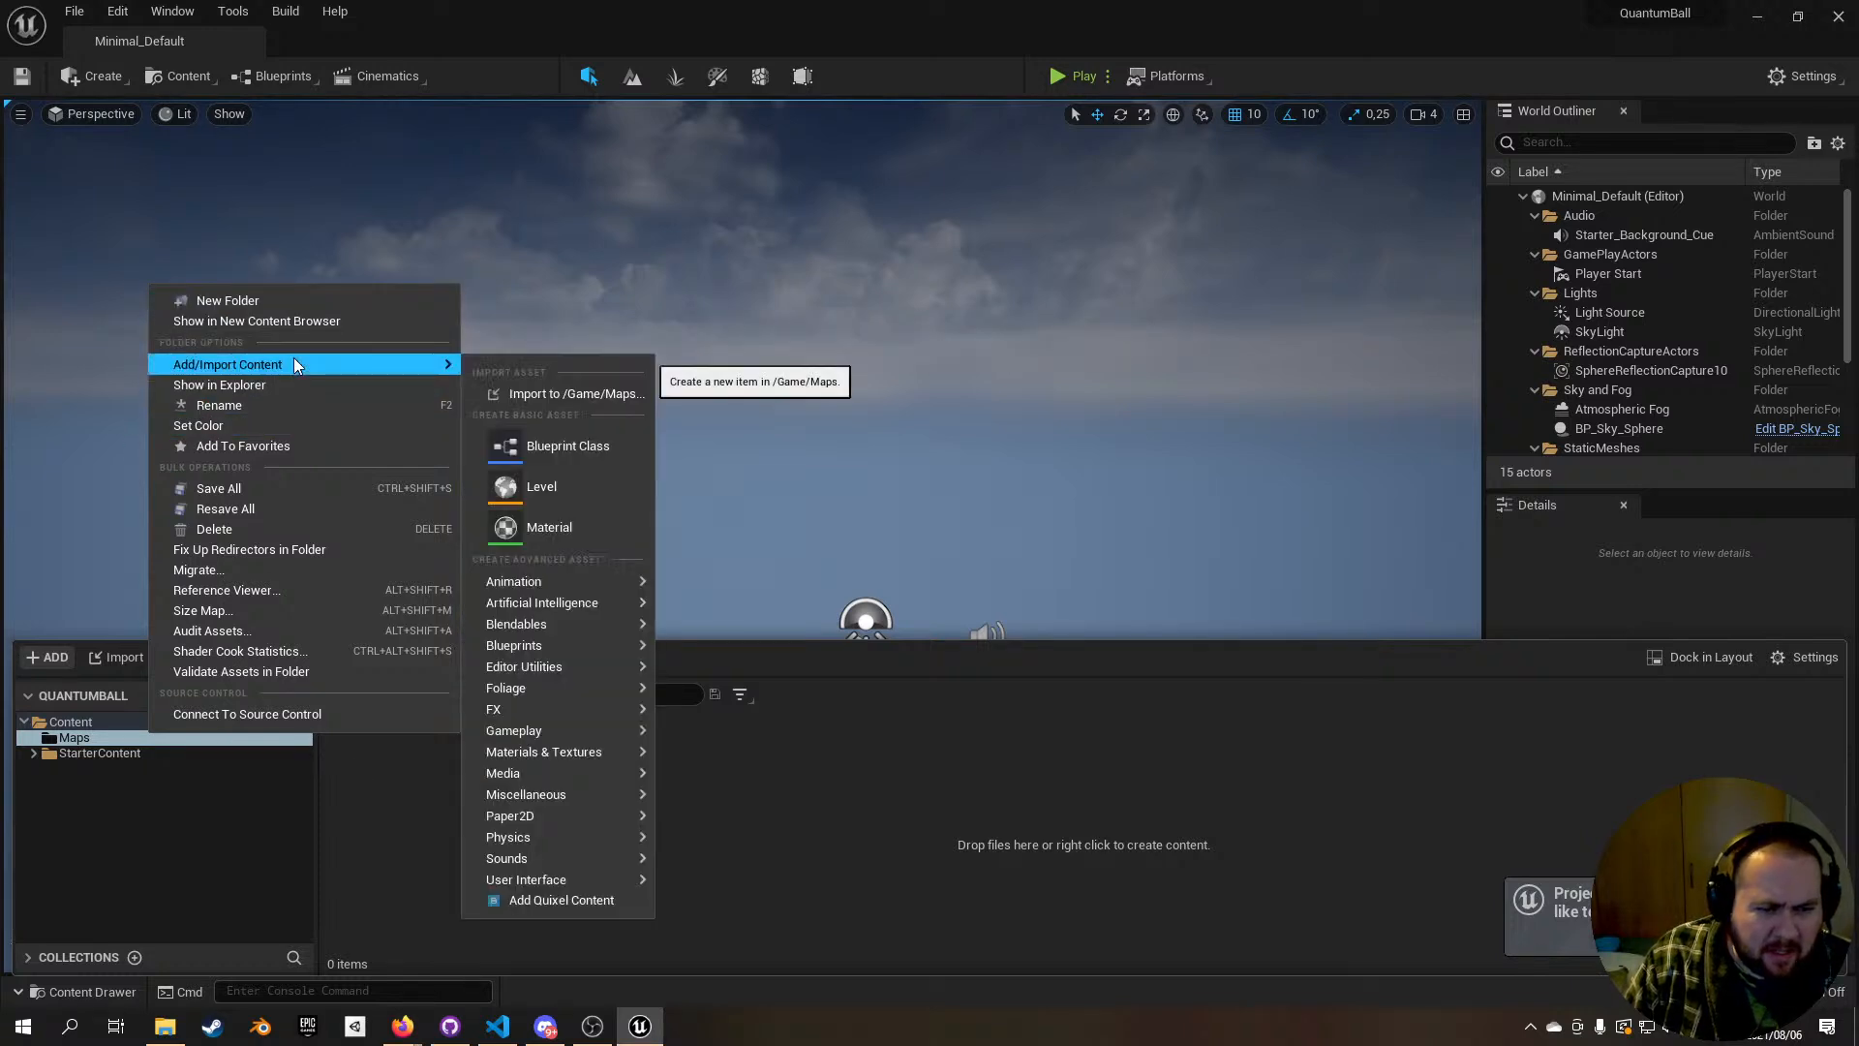
click(530, 488)
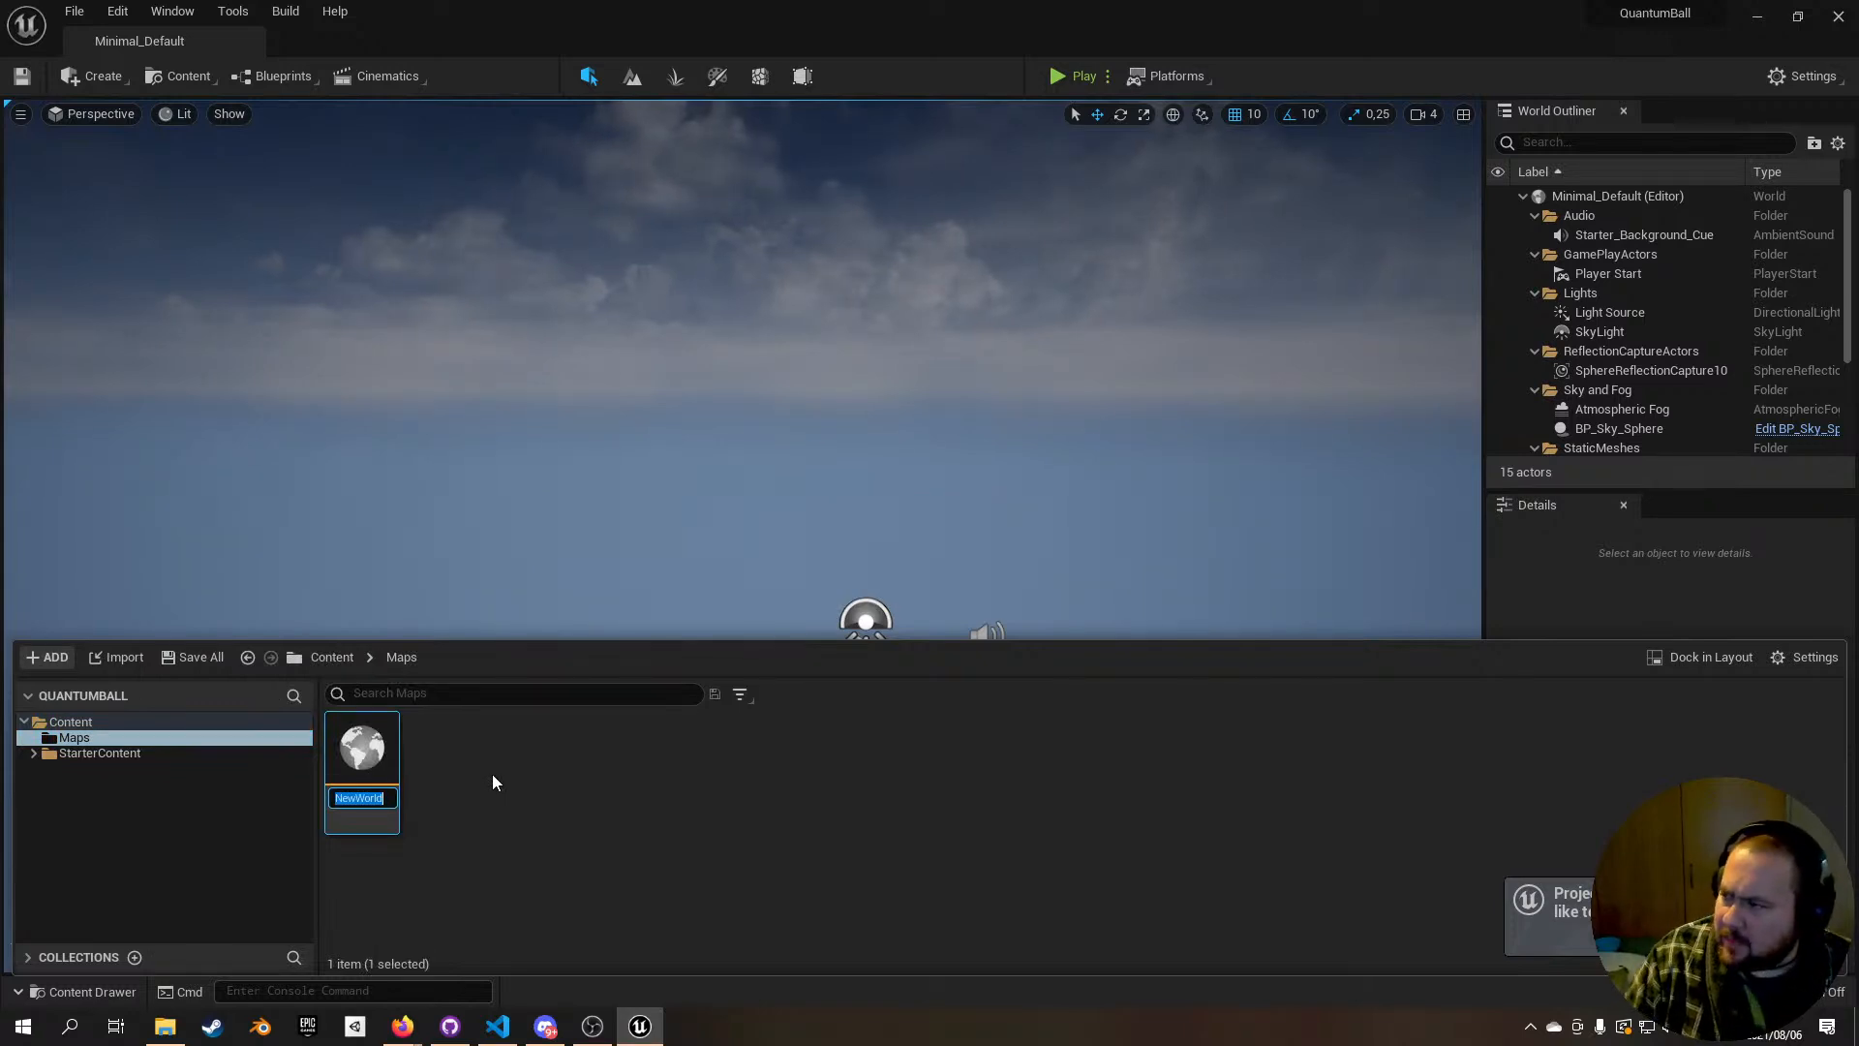
key(Return)
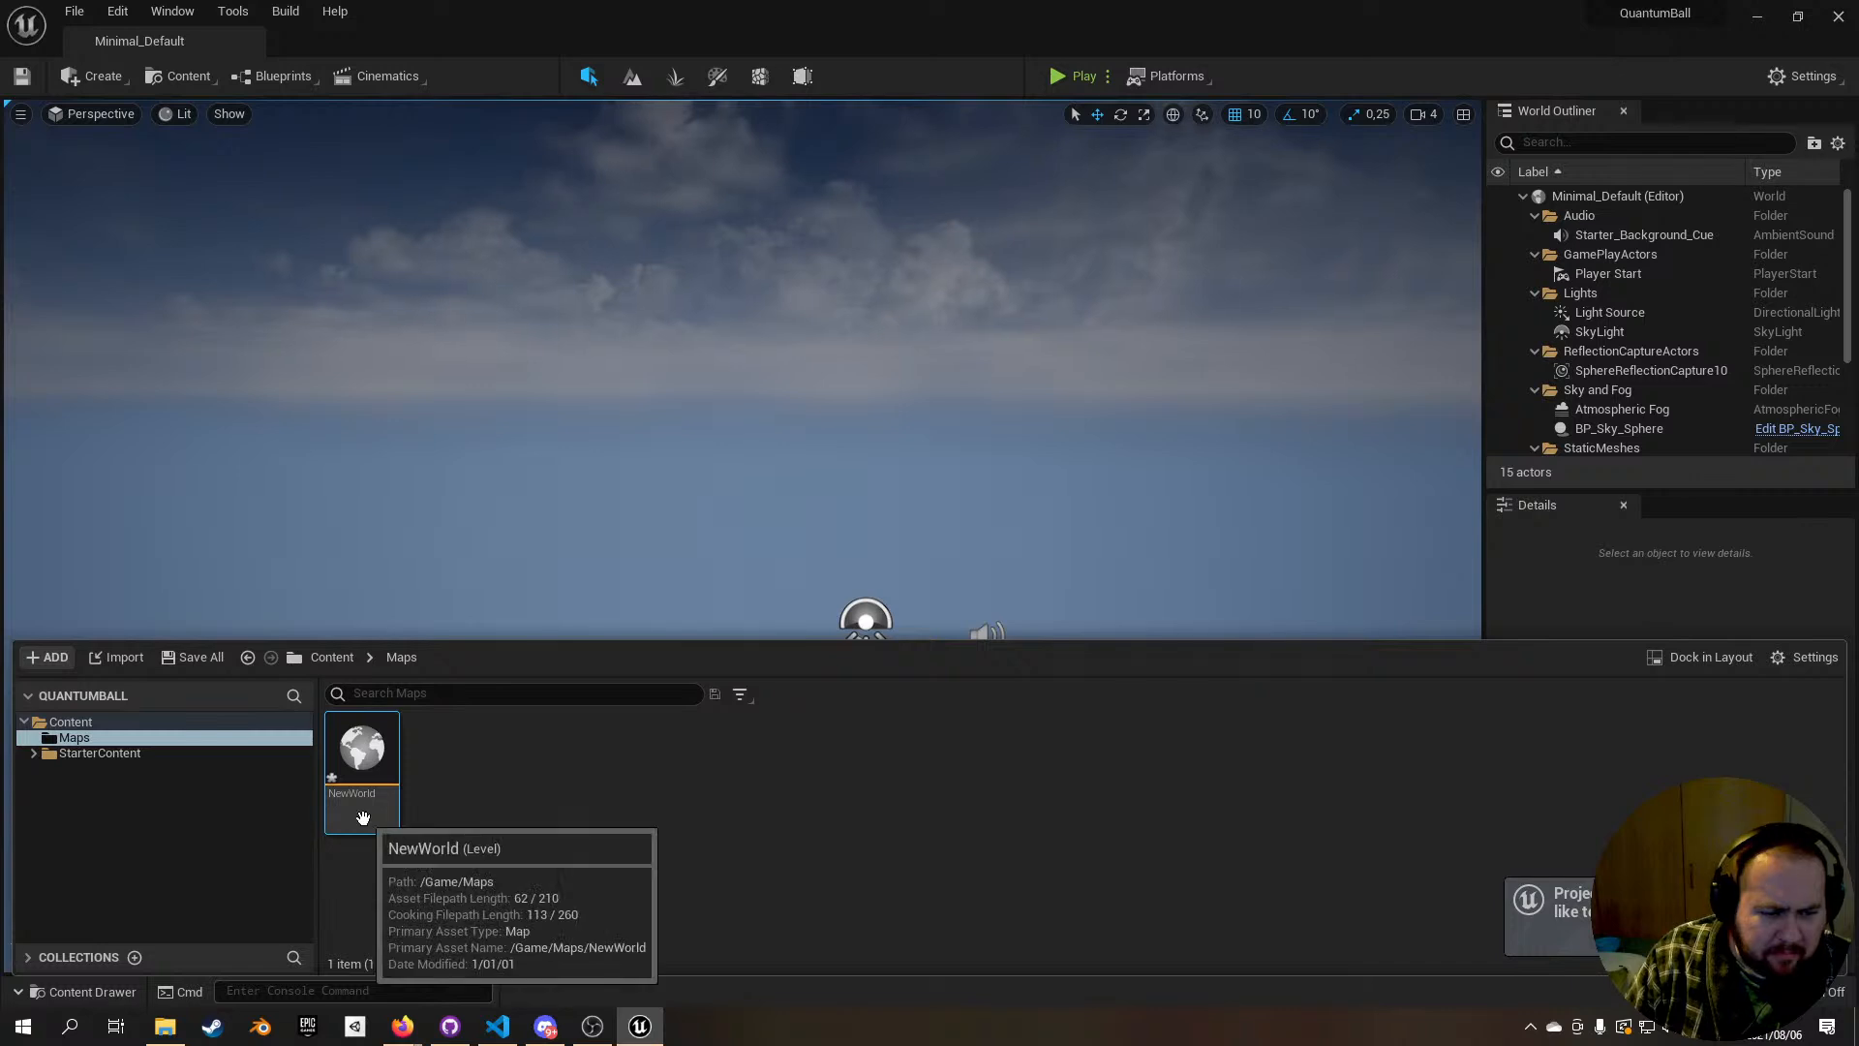
key(F2)
text(MainLevel)
key(Return)
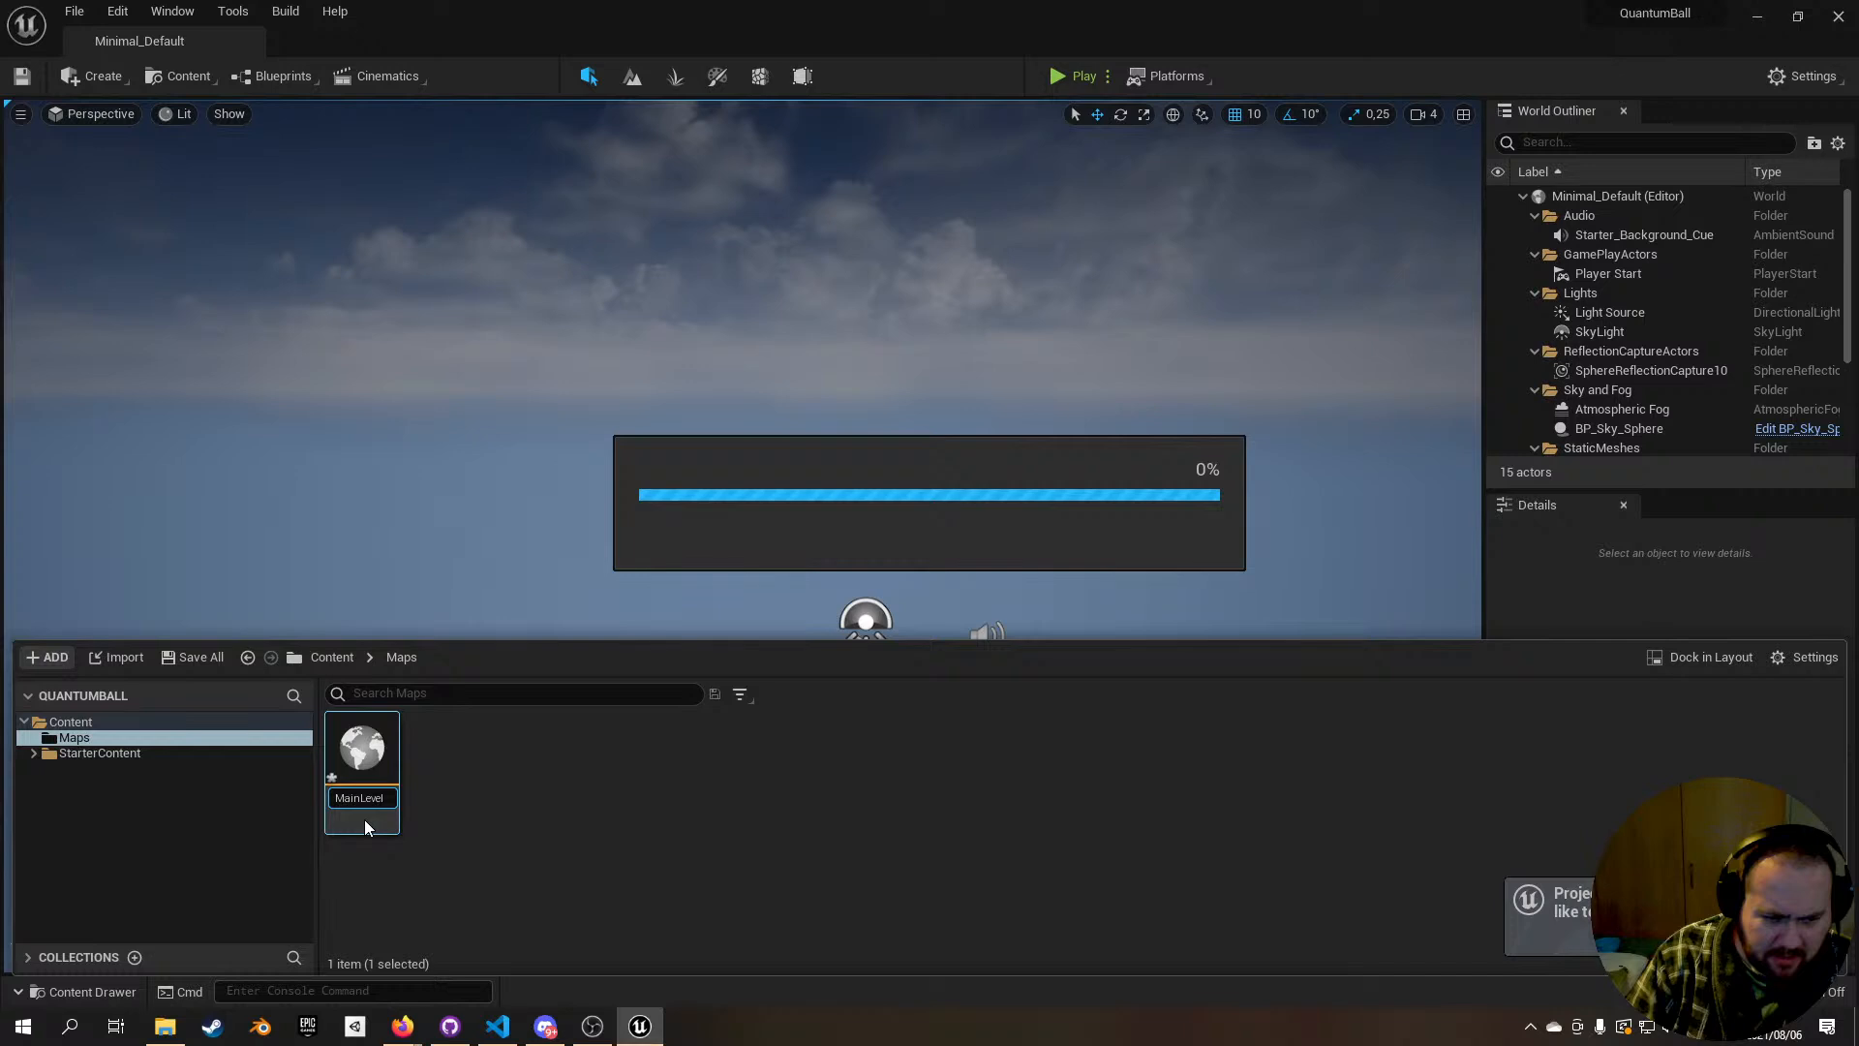
double_click(364, 819)
Step: Try to force-delete the StarterContent folder with all its assets
click(92, 753)
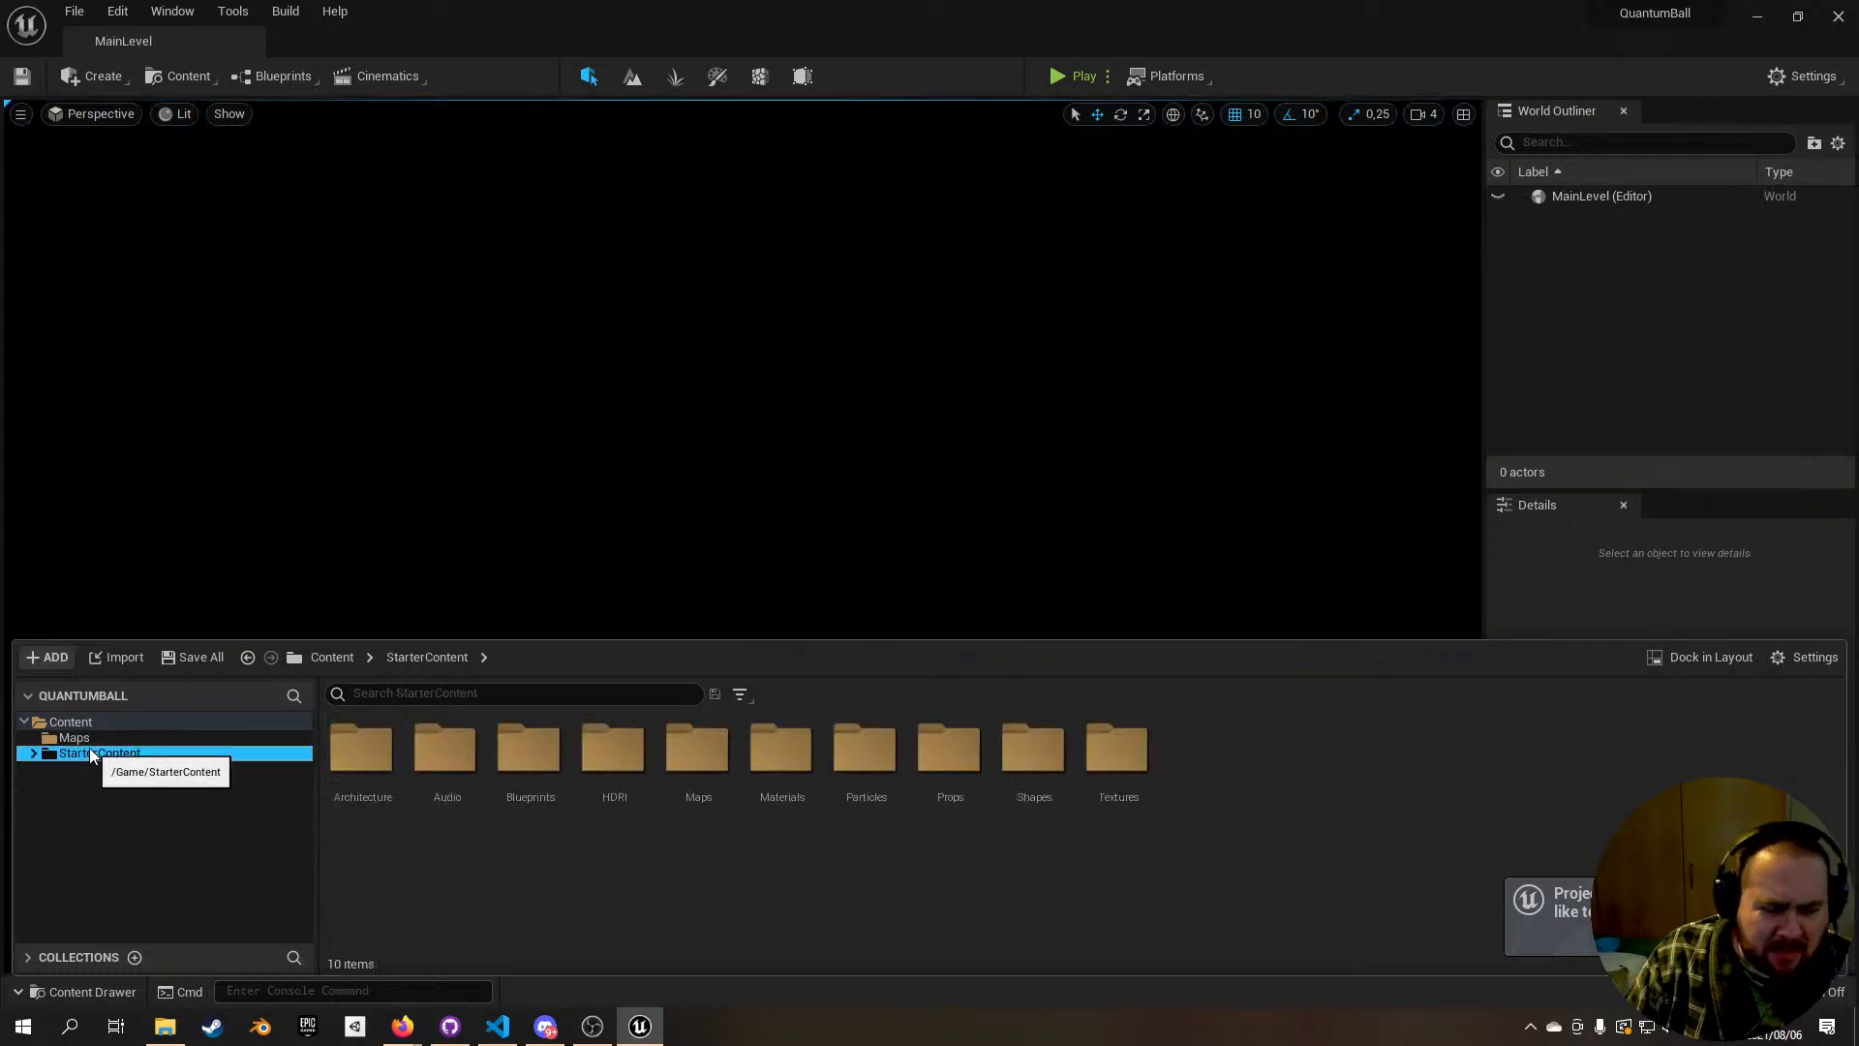
key(Delete)
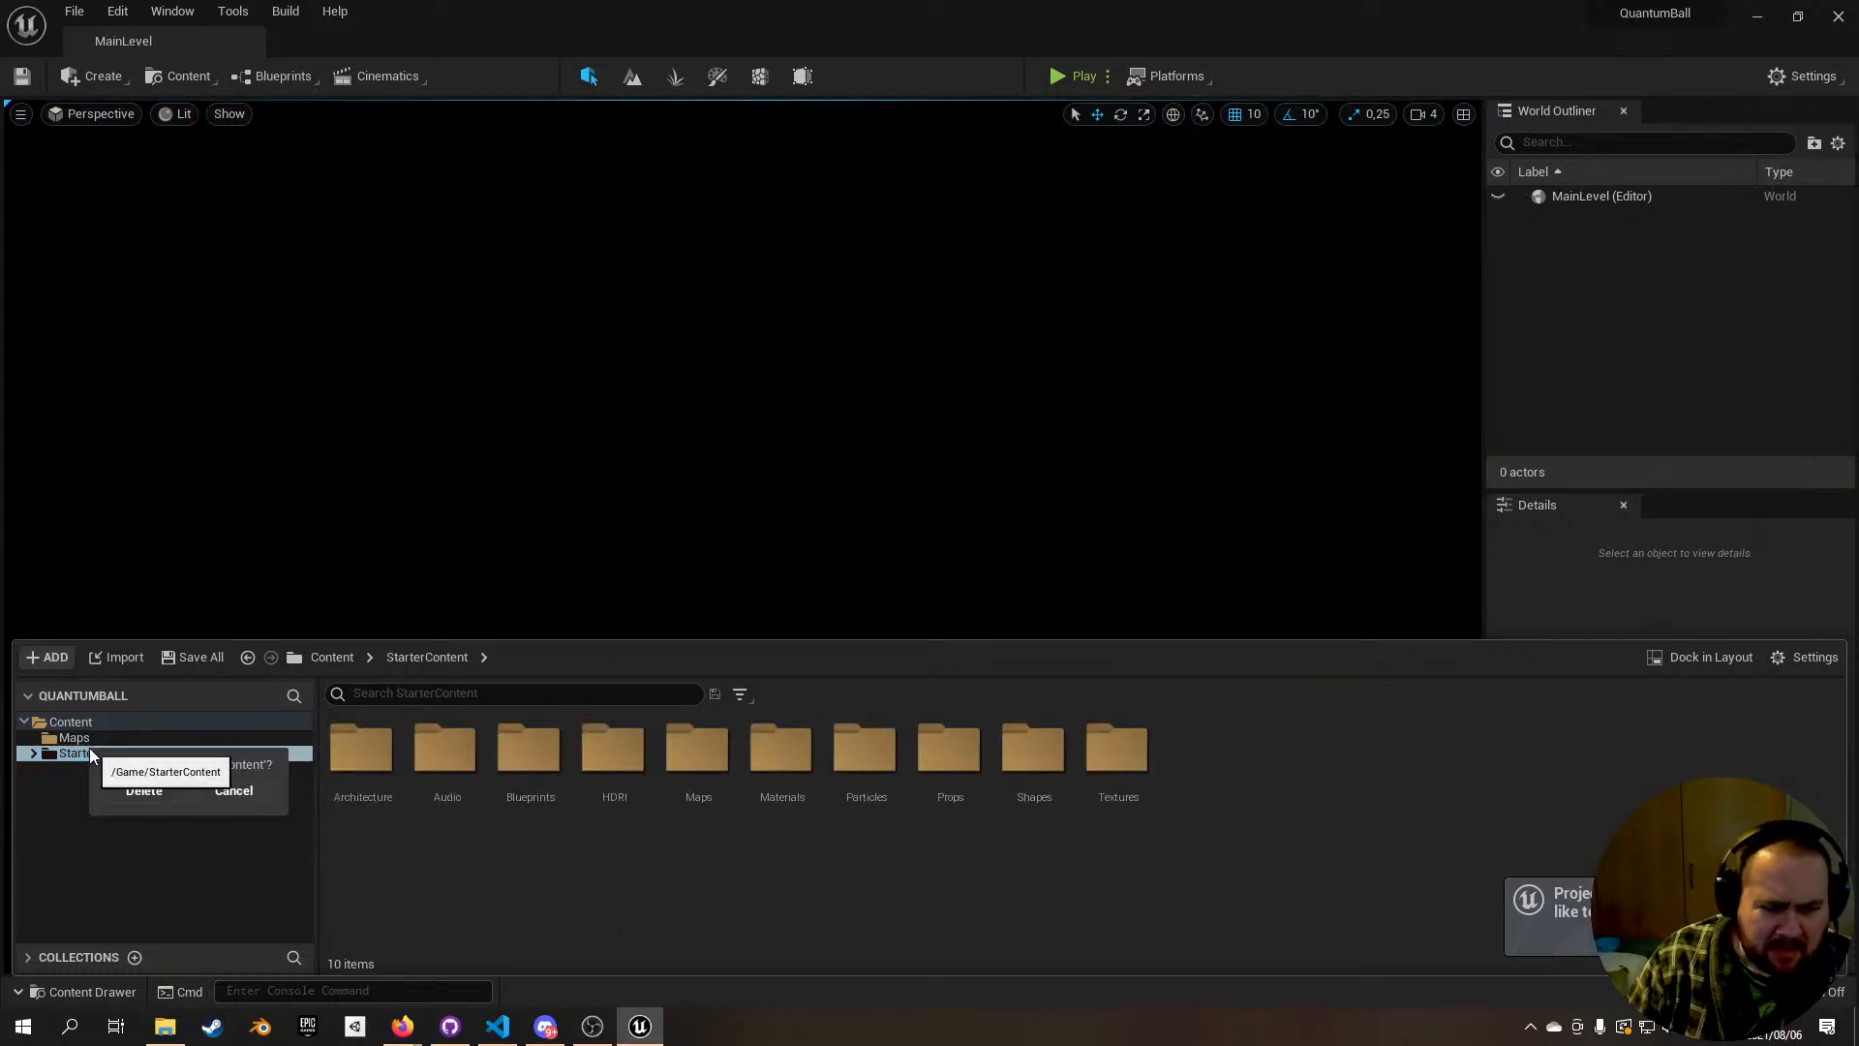
click(146, 791)
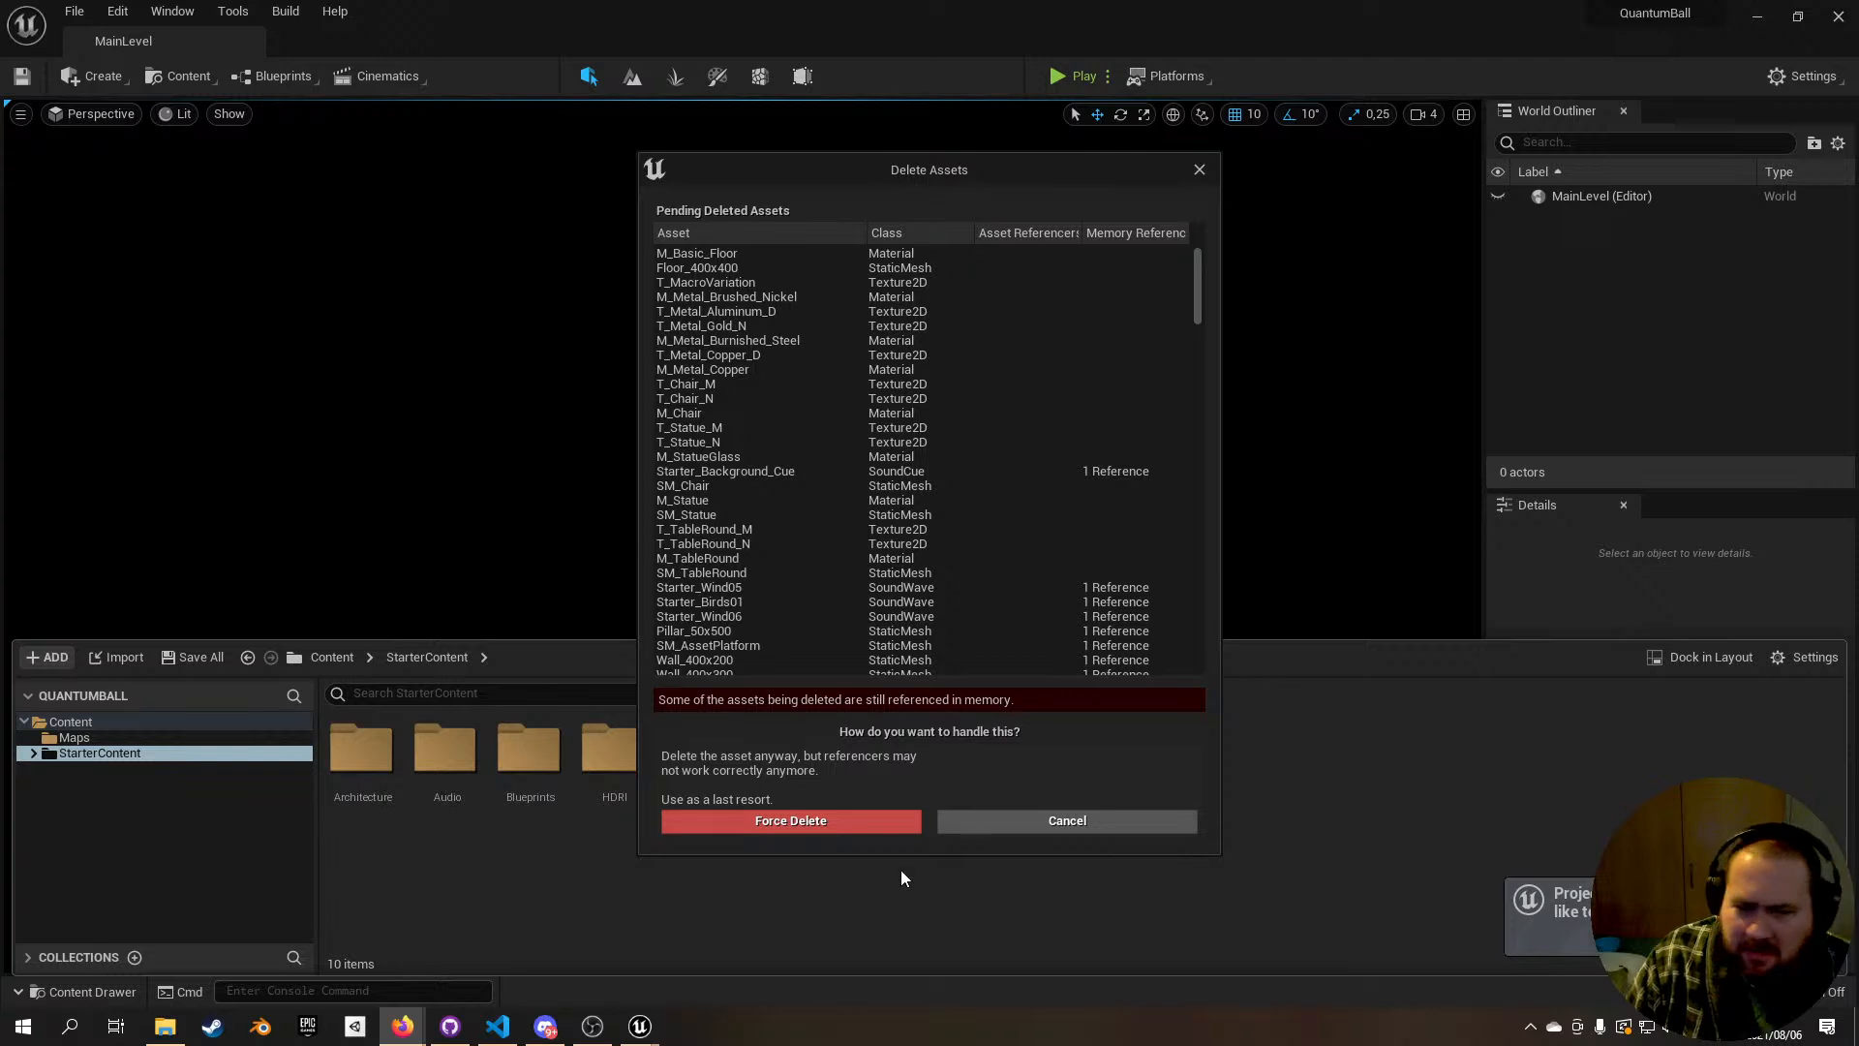
click(828, 822)
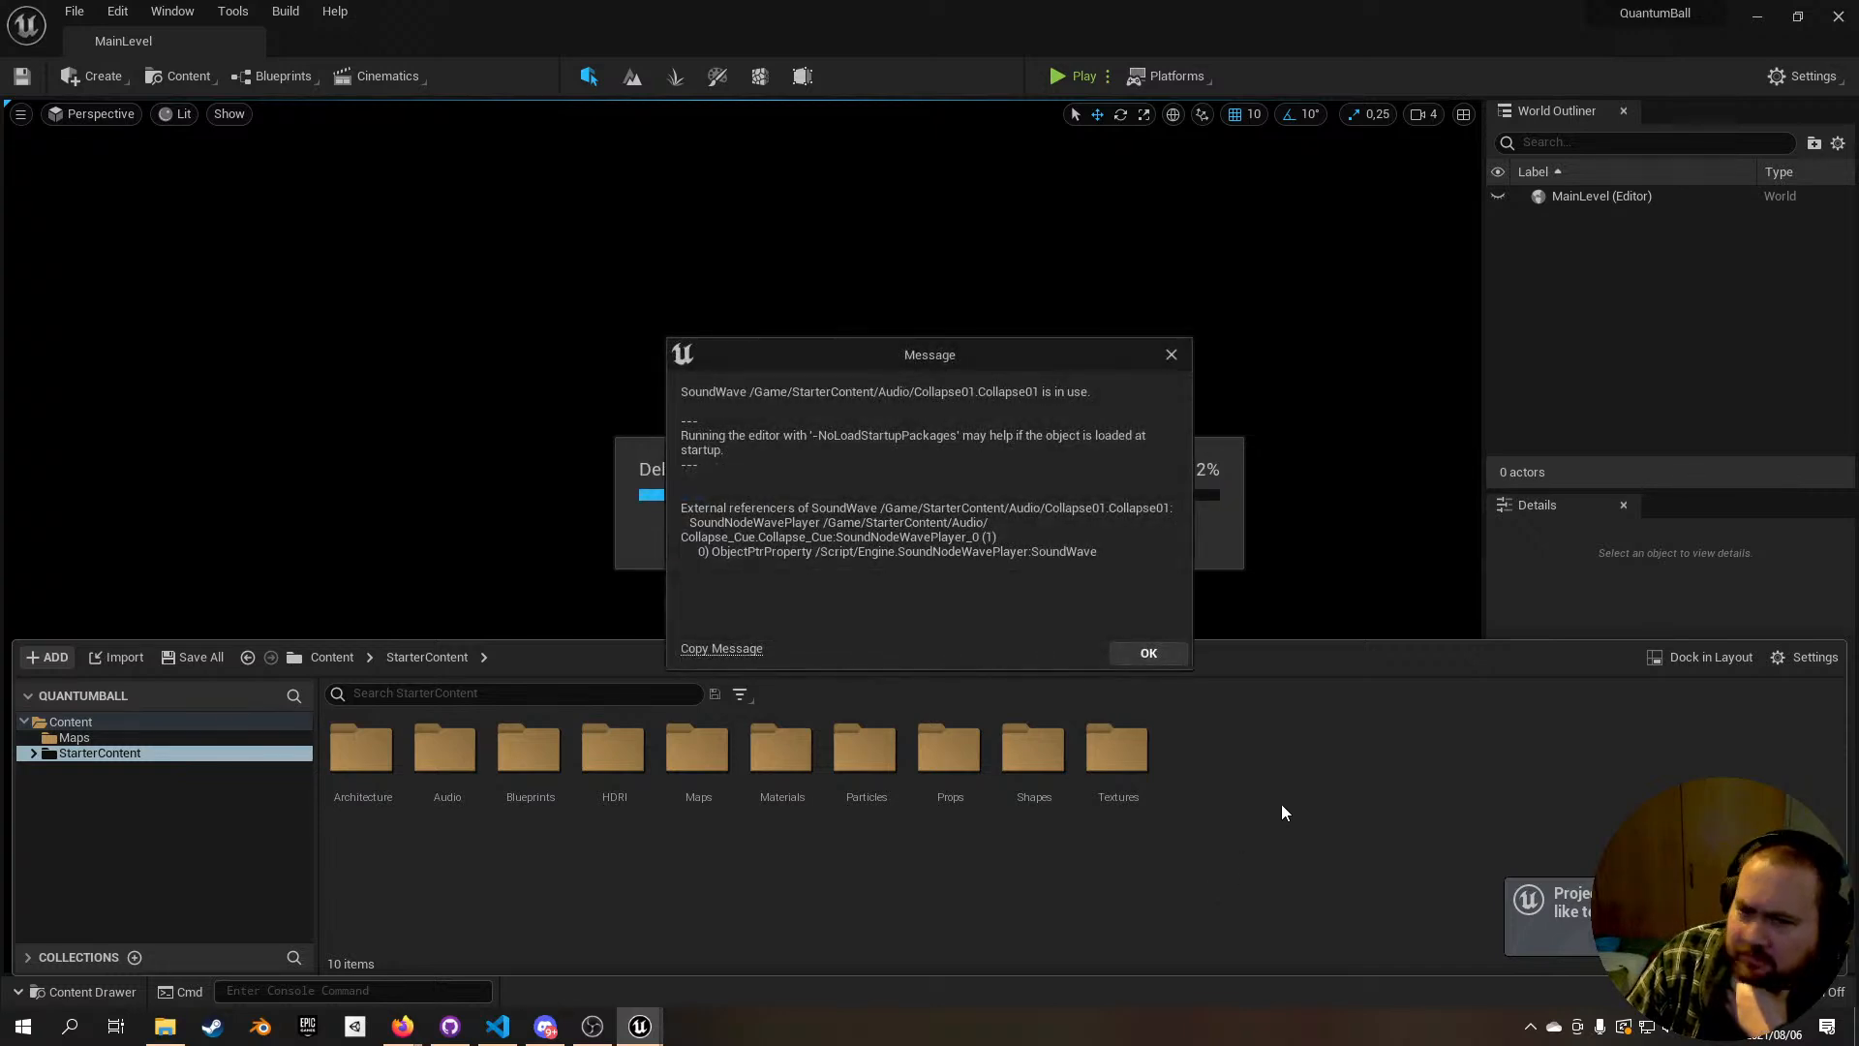
click(1140, 652)
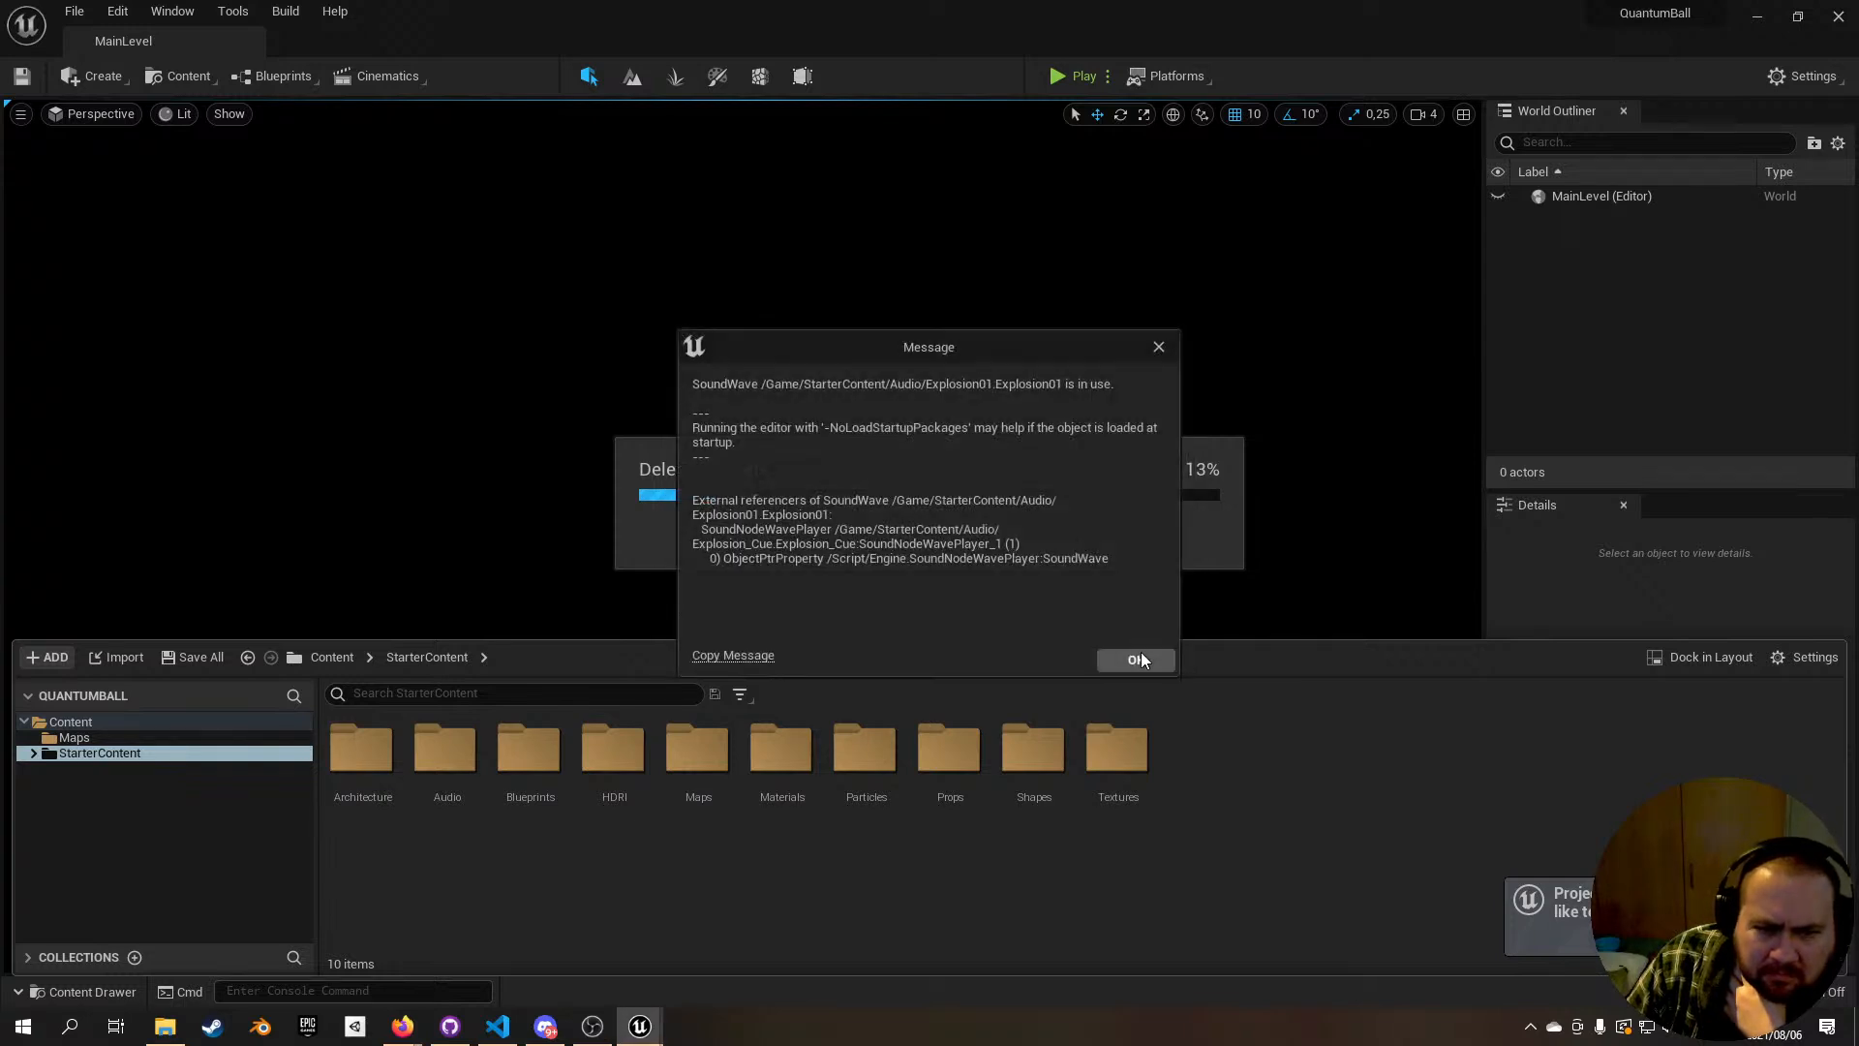
click(1141, 657)
click(1141, 657)
click(1141, 657)
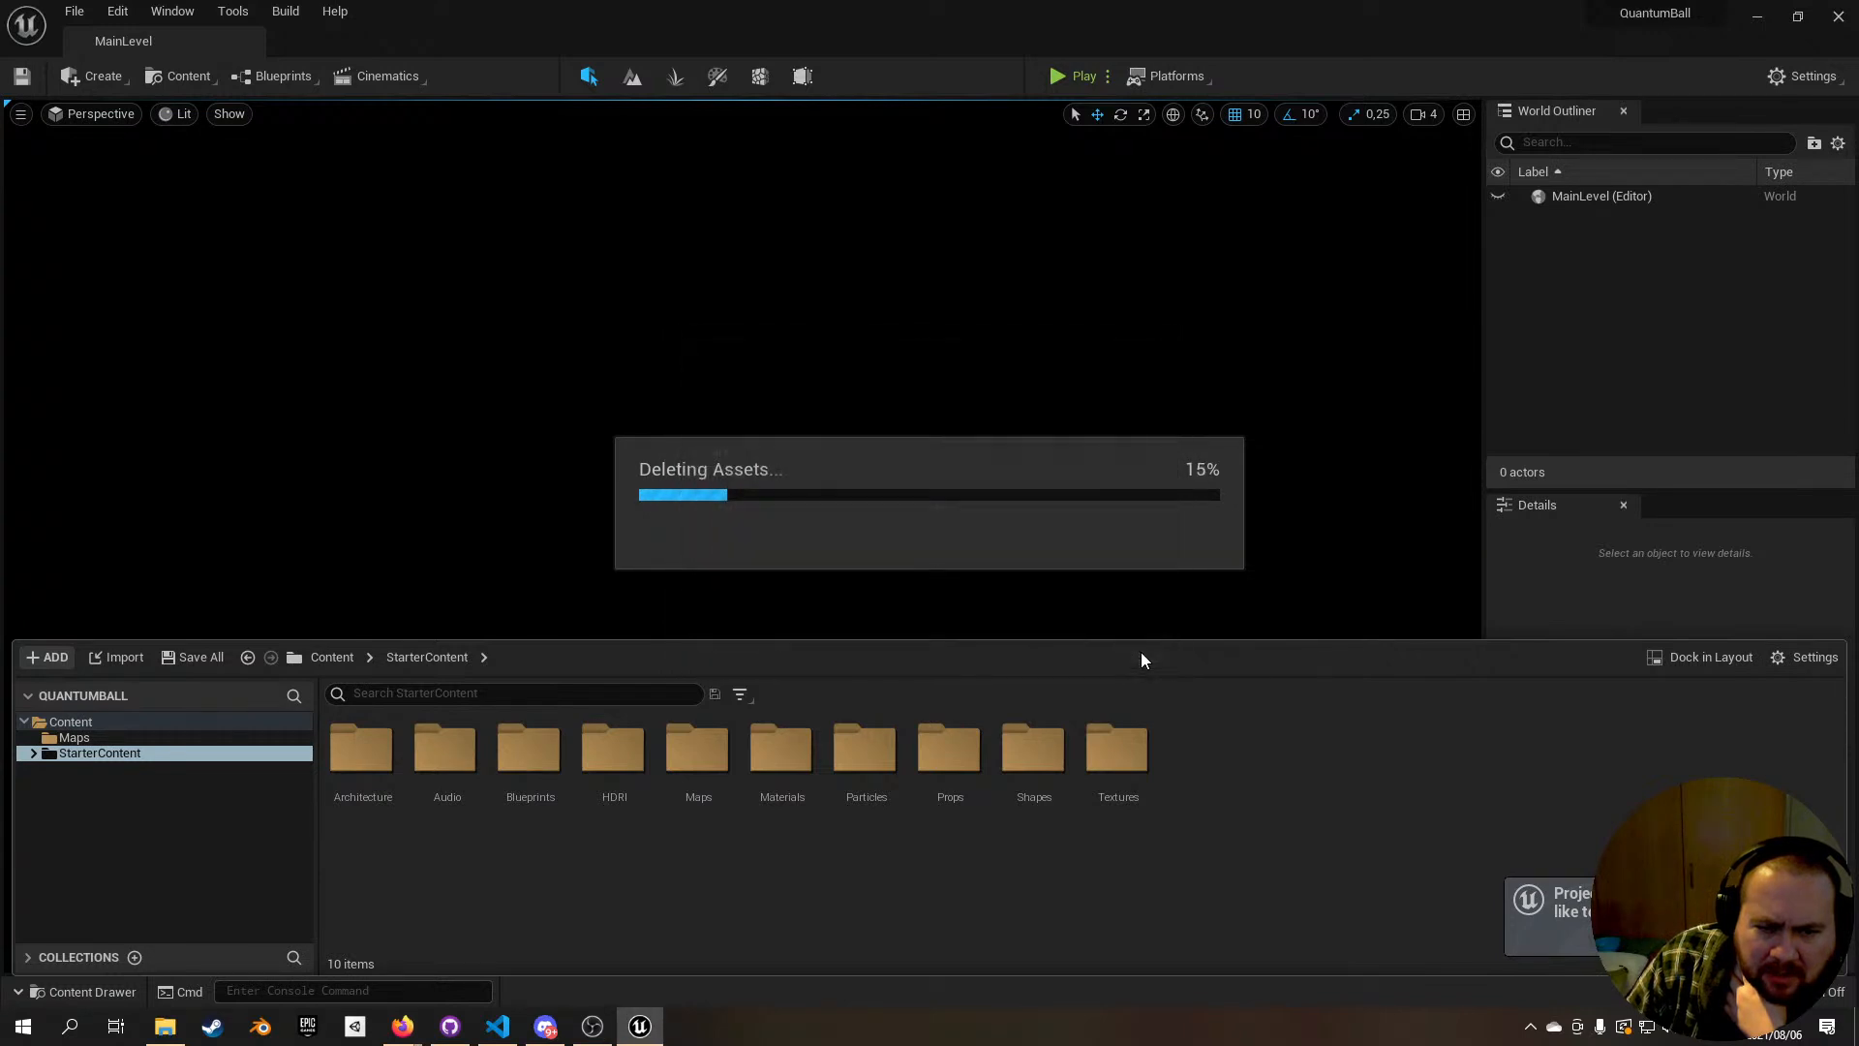
click(1140, 654)
click(1141, 654)
click(1141, 655)
click(1141, 652)
click(1140, 653)
click(1140, 653)
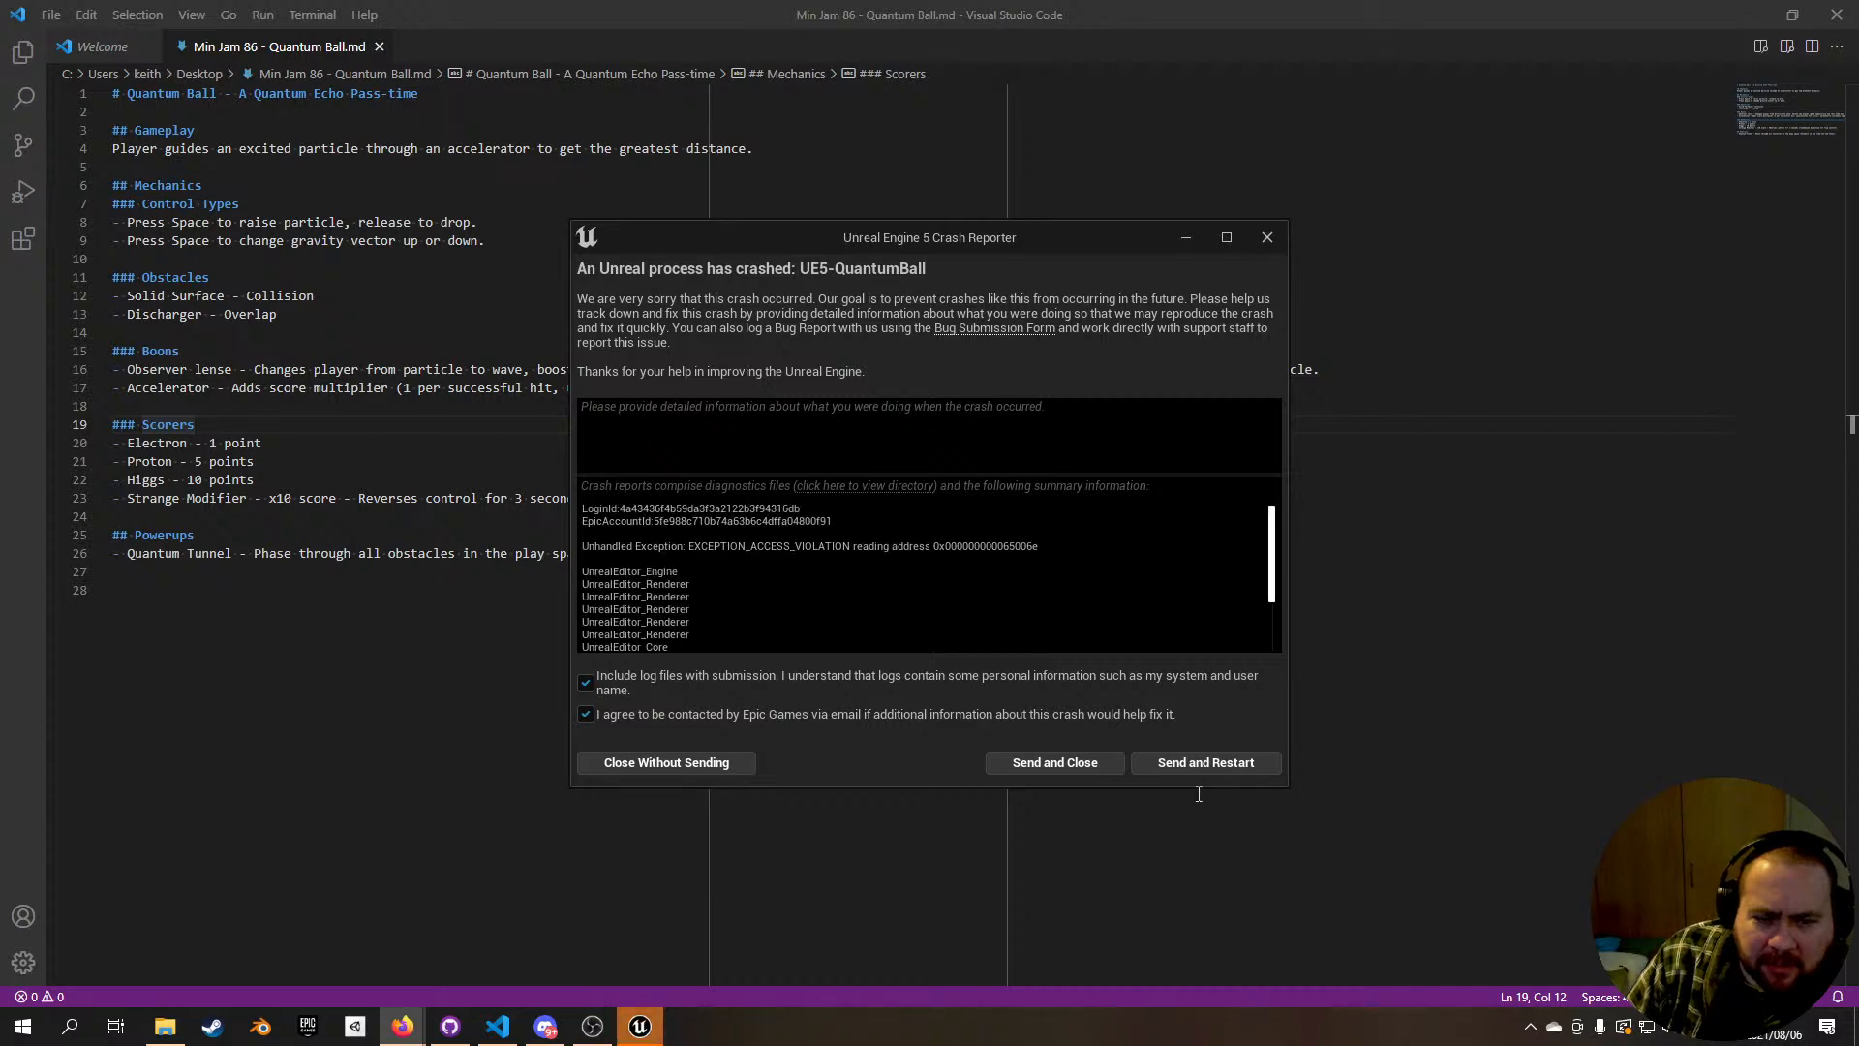
Step: Send the crash report with an editor restart, and show the contents of the project's Maps folder
click(1244, 763)
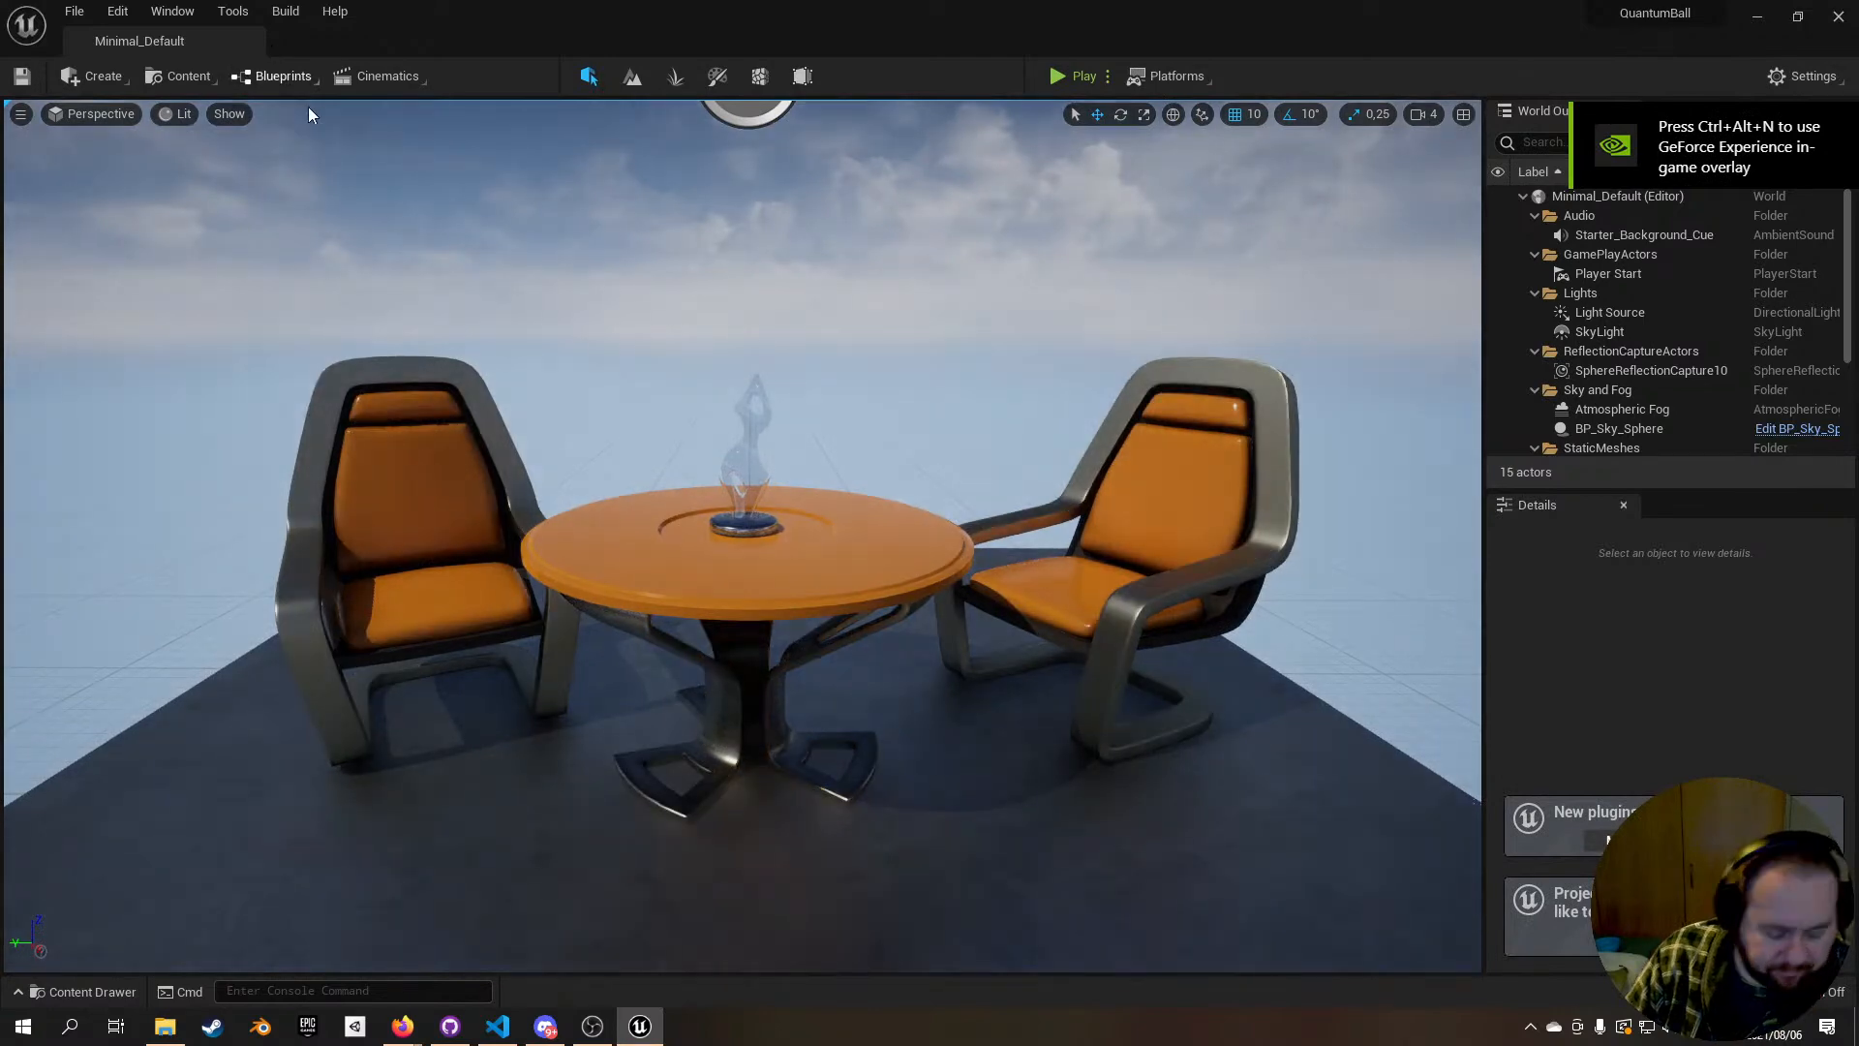
key(ctrl+space)
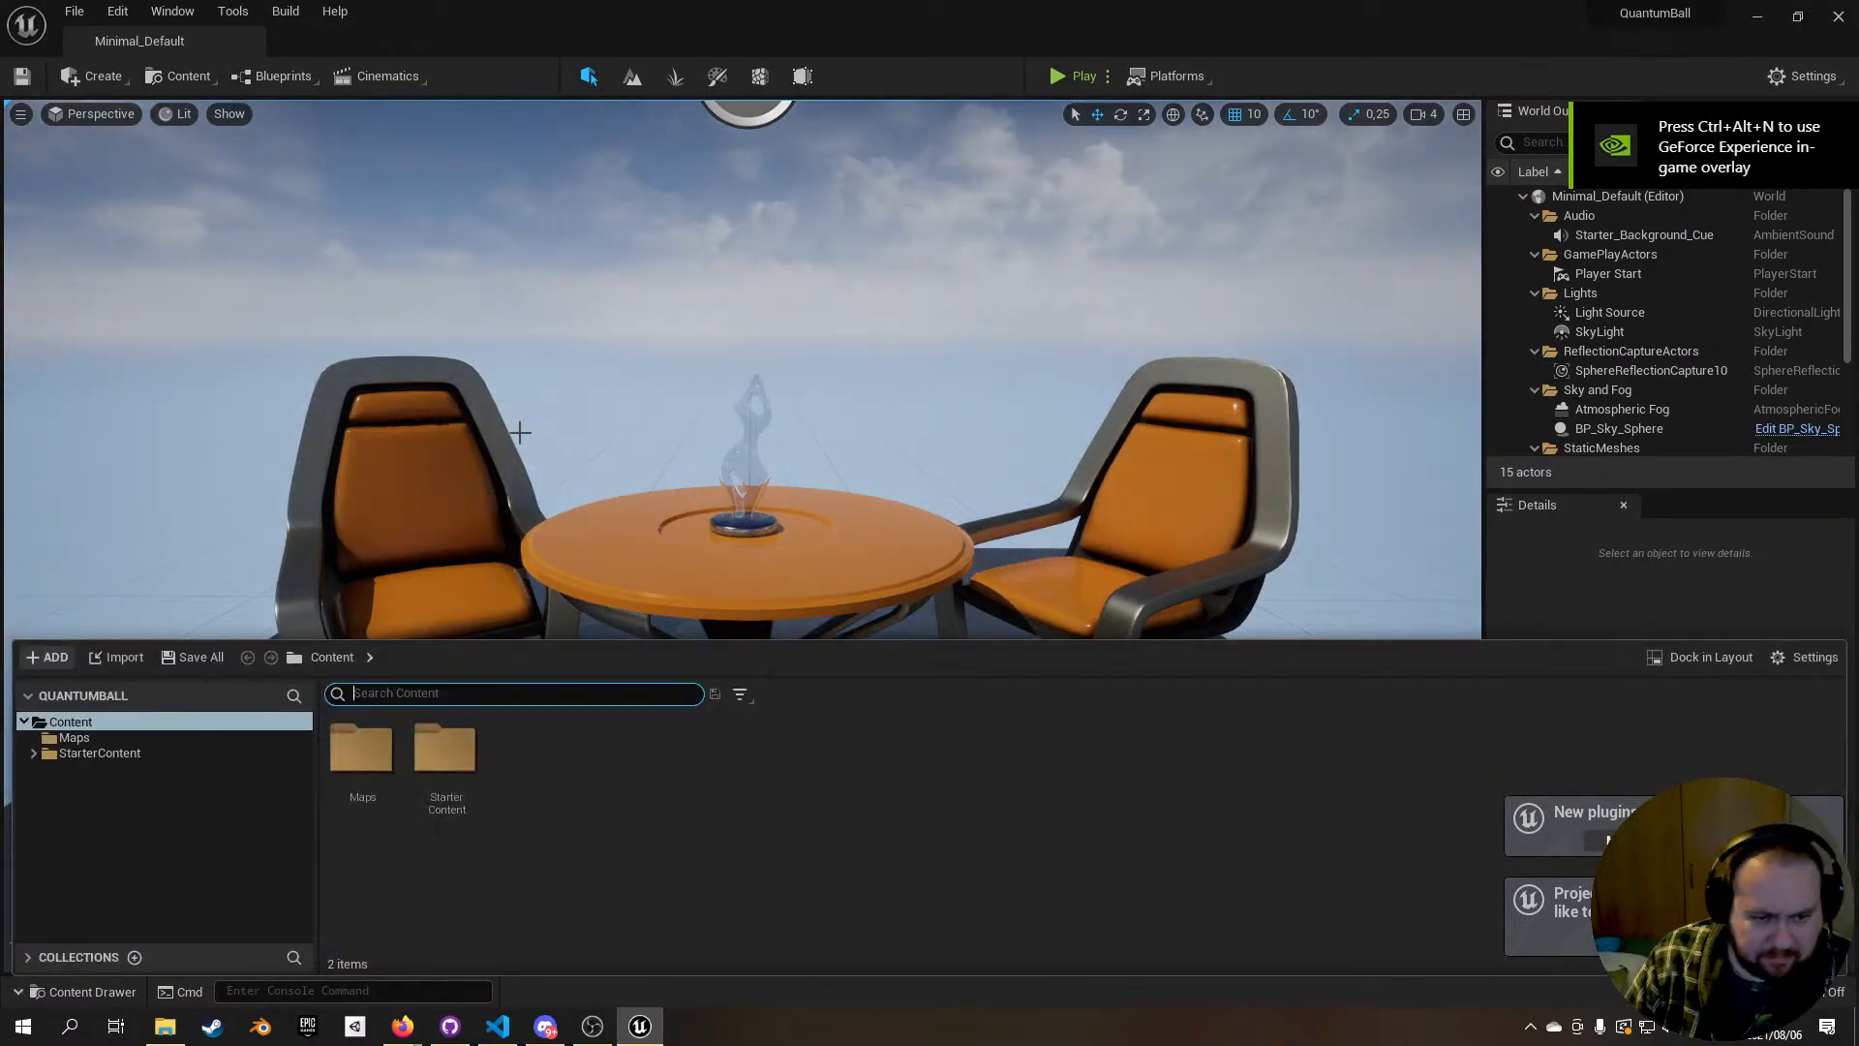
click(97, 740)
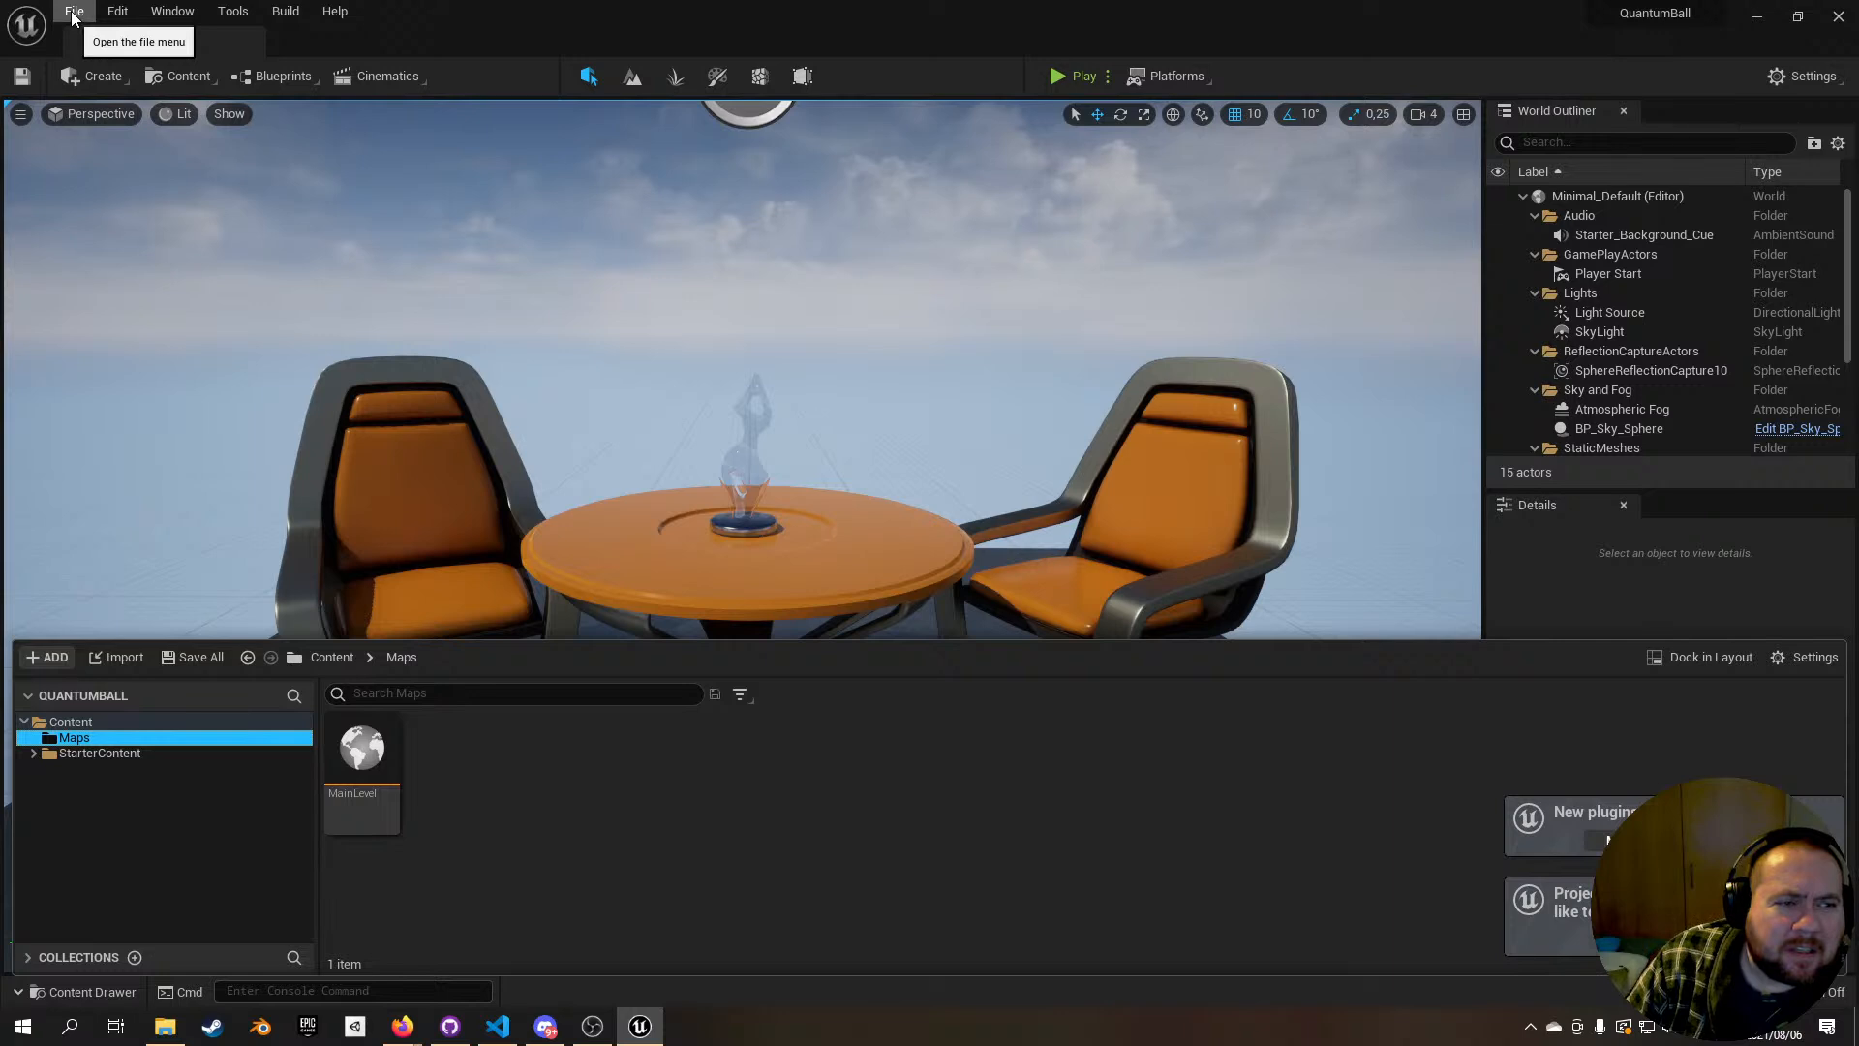
Step: Set the Editor Startup Map to MainLevel in the project's Maps & Modes settings
click(121, 13)
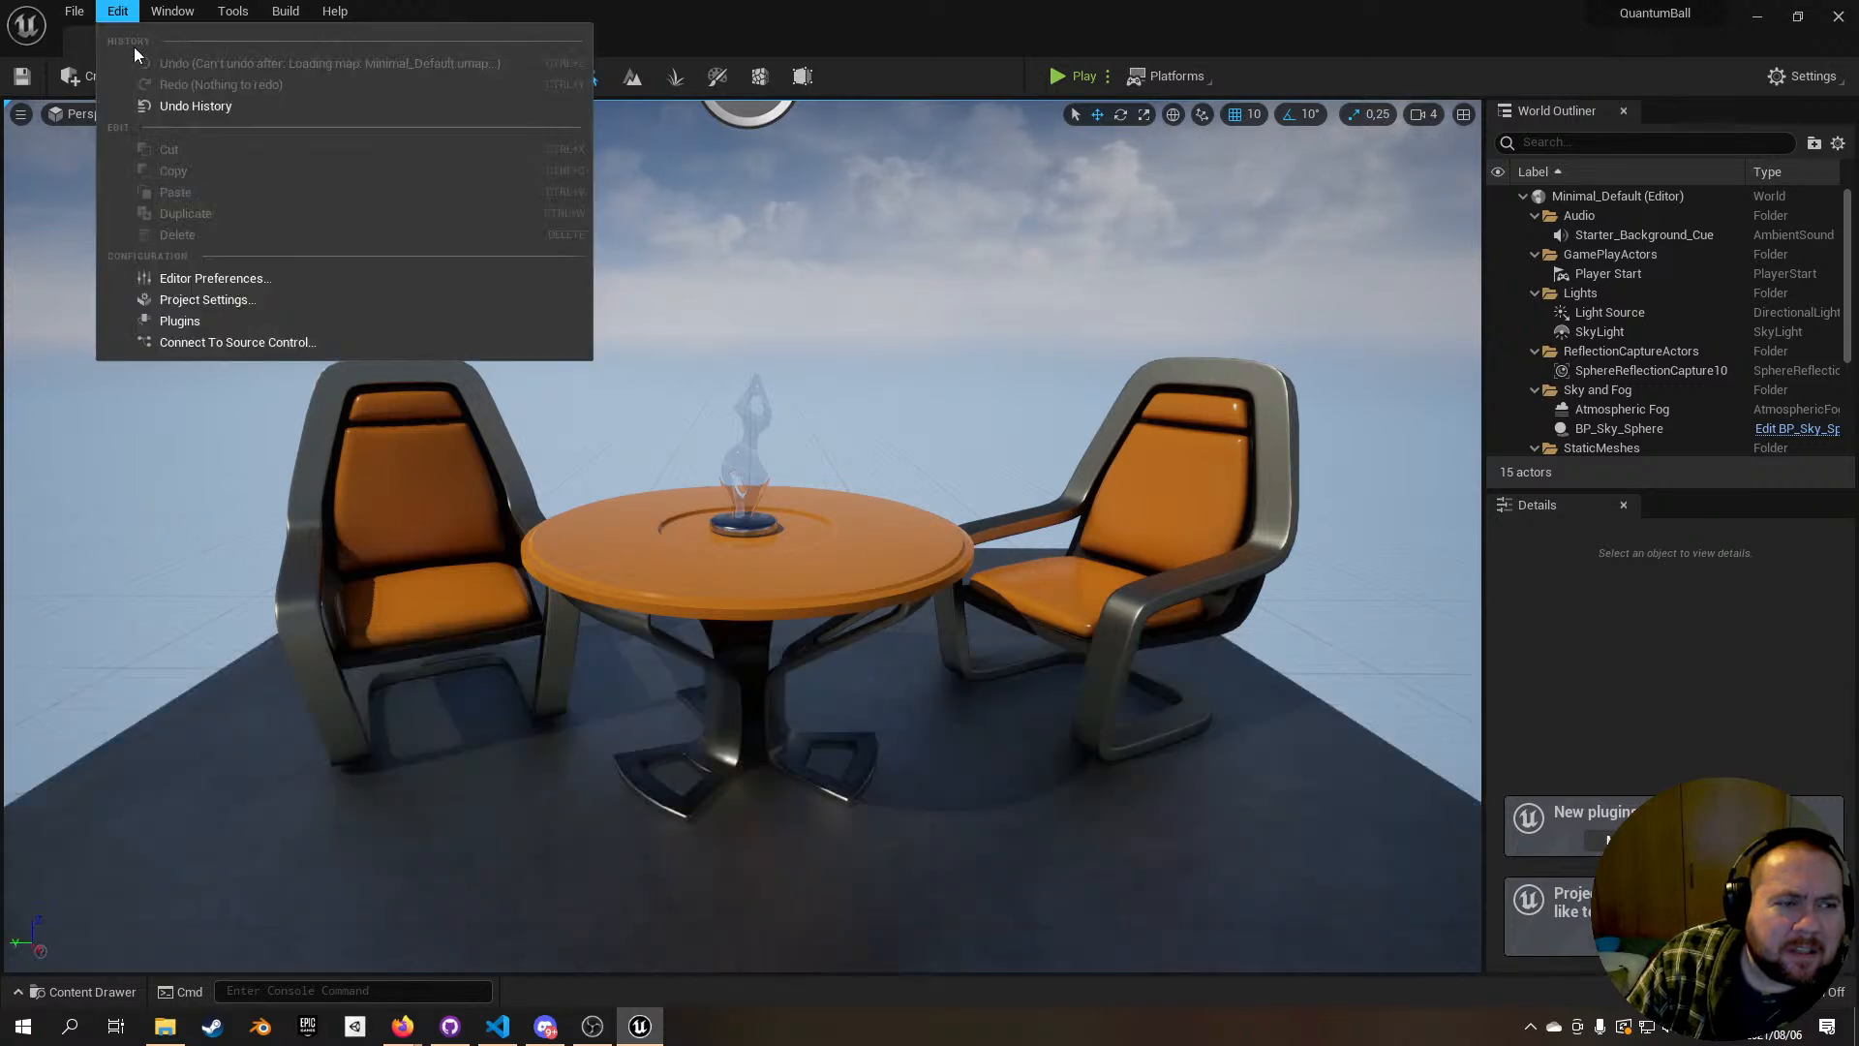
click(207, 301)
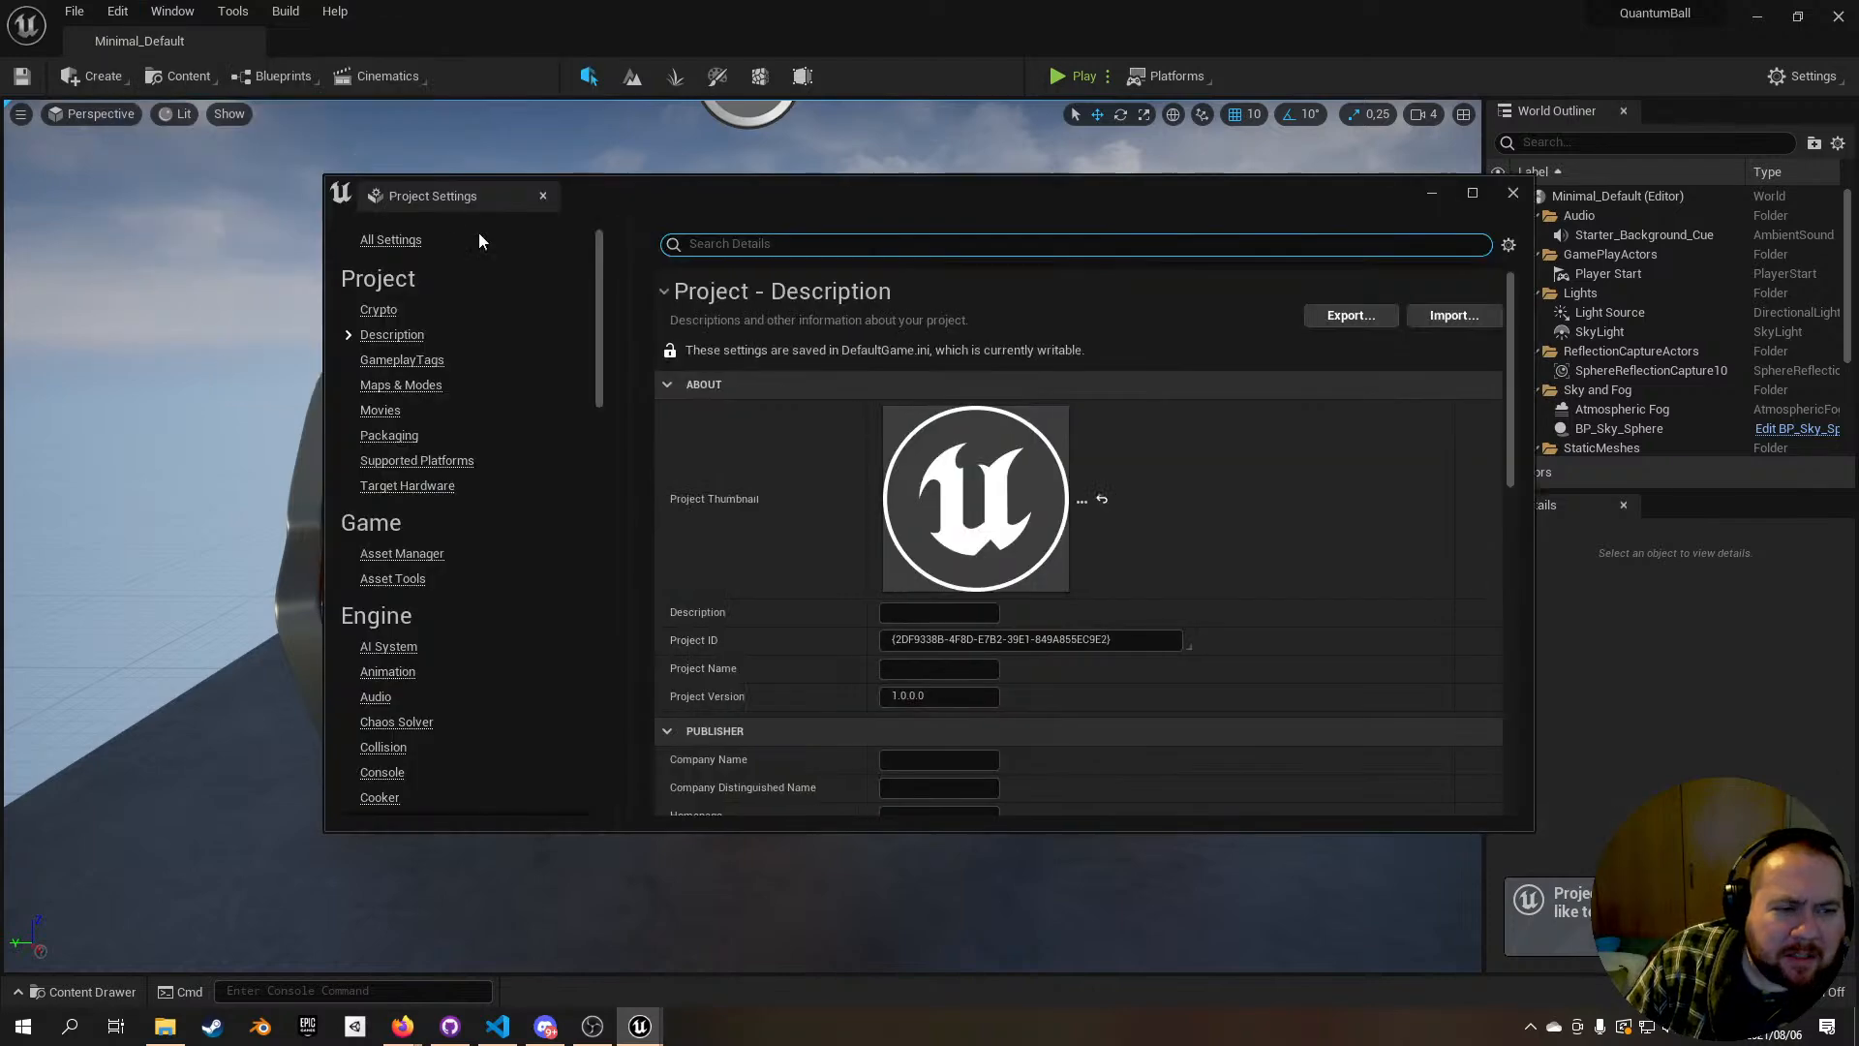
click(397, 385)
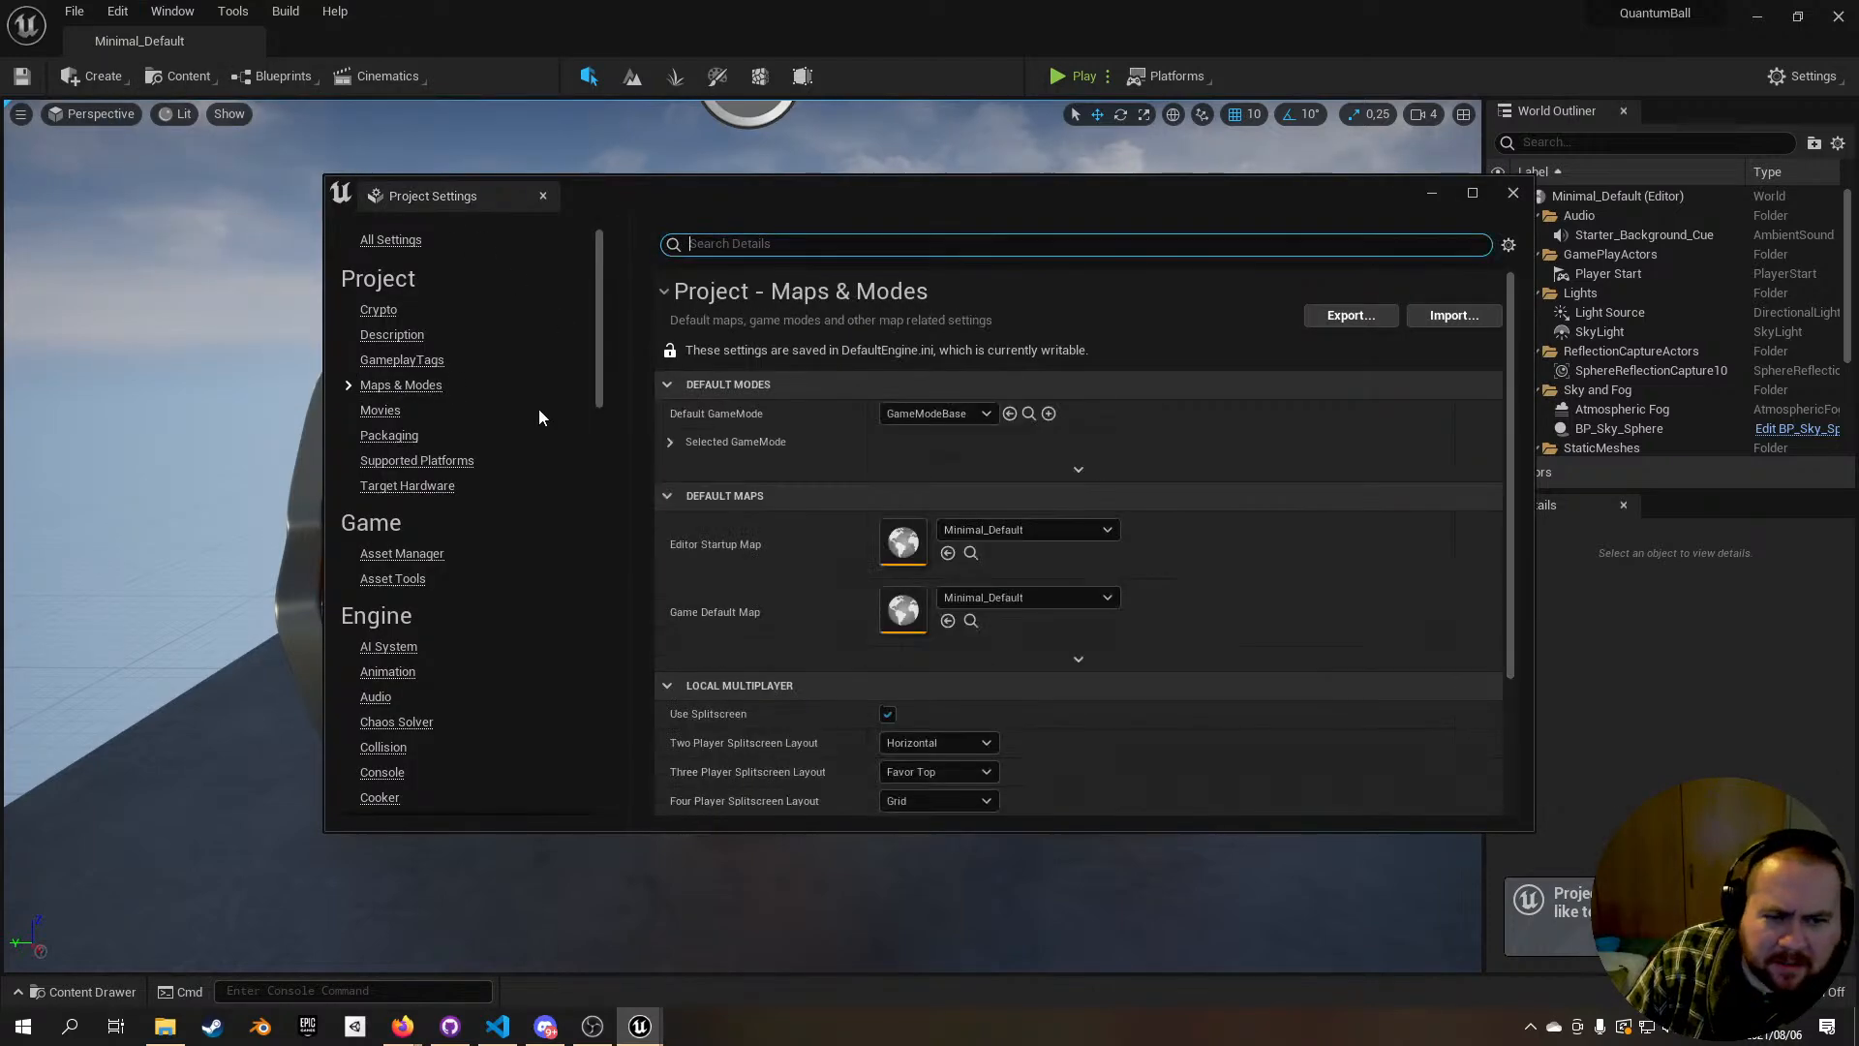
click(1107, 529)
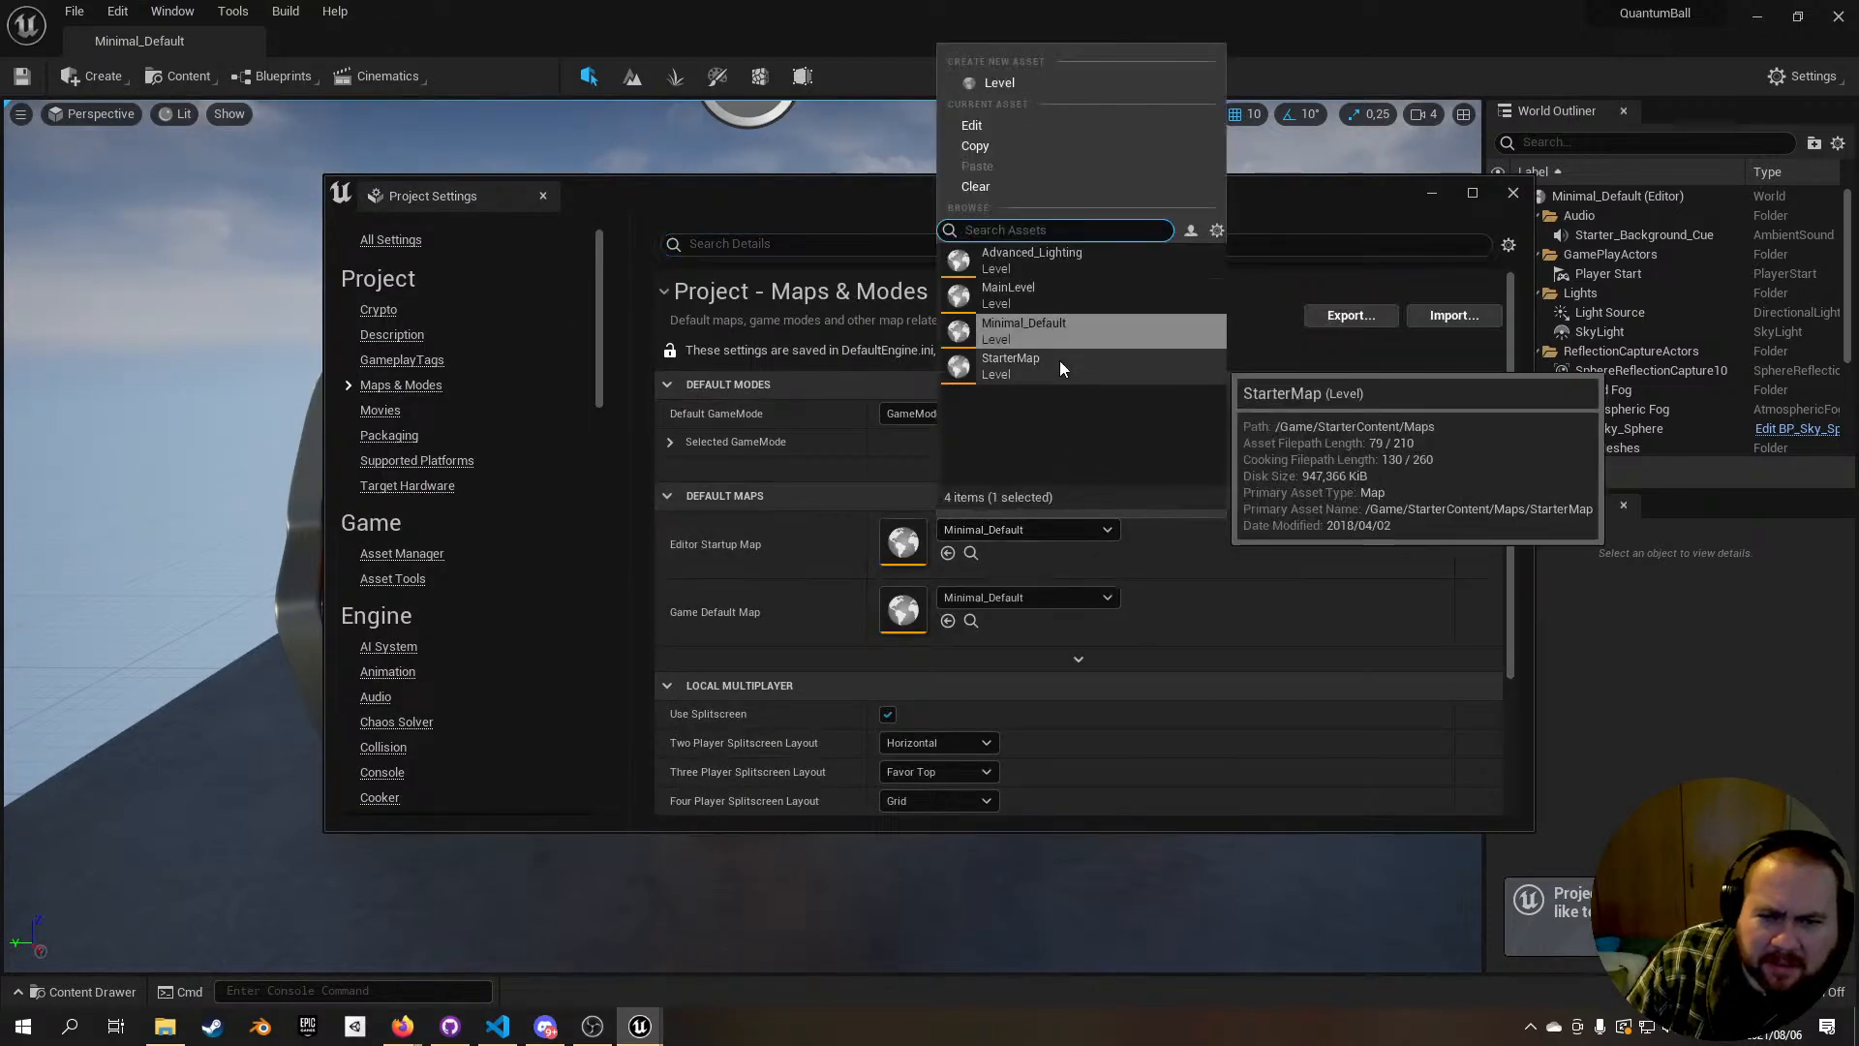
double_click(1056, 295)
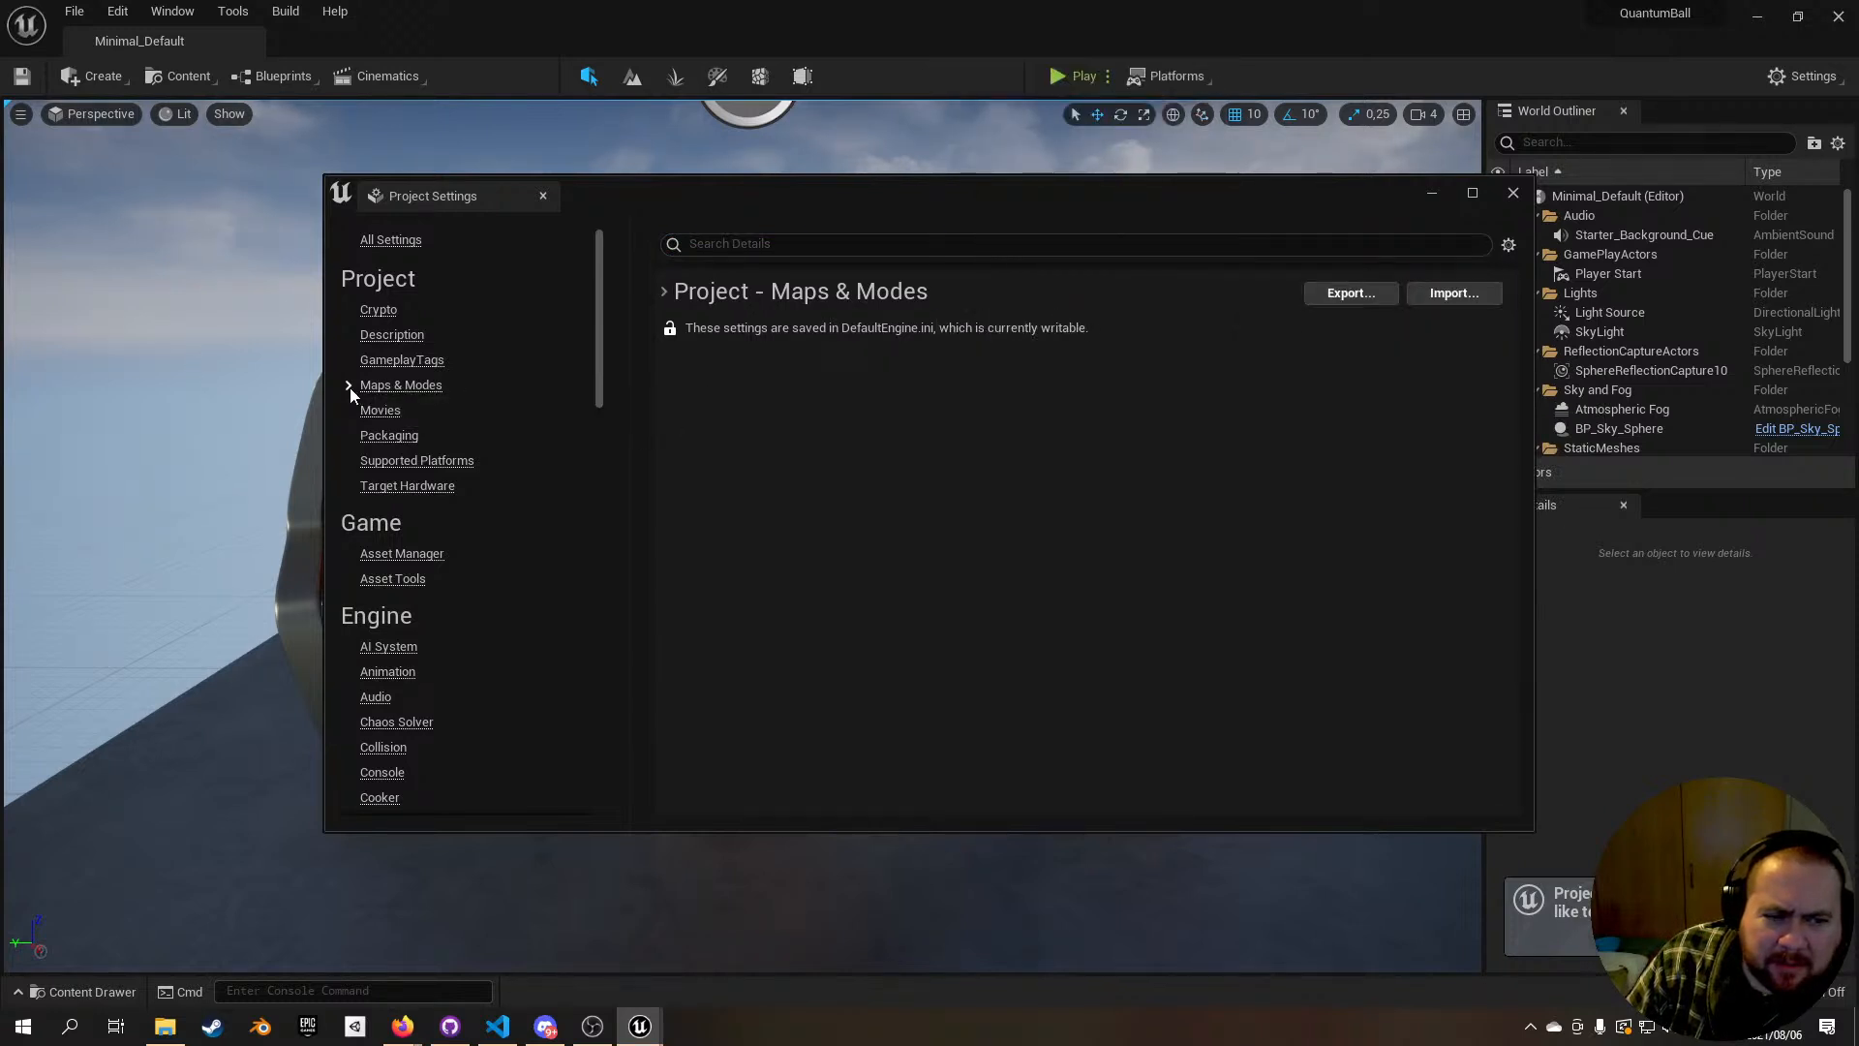
Step: Expand the Default Maps section of the Maps & Modes settings and set the Game Default Map to MainLevel
click(399, 361)
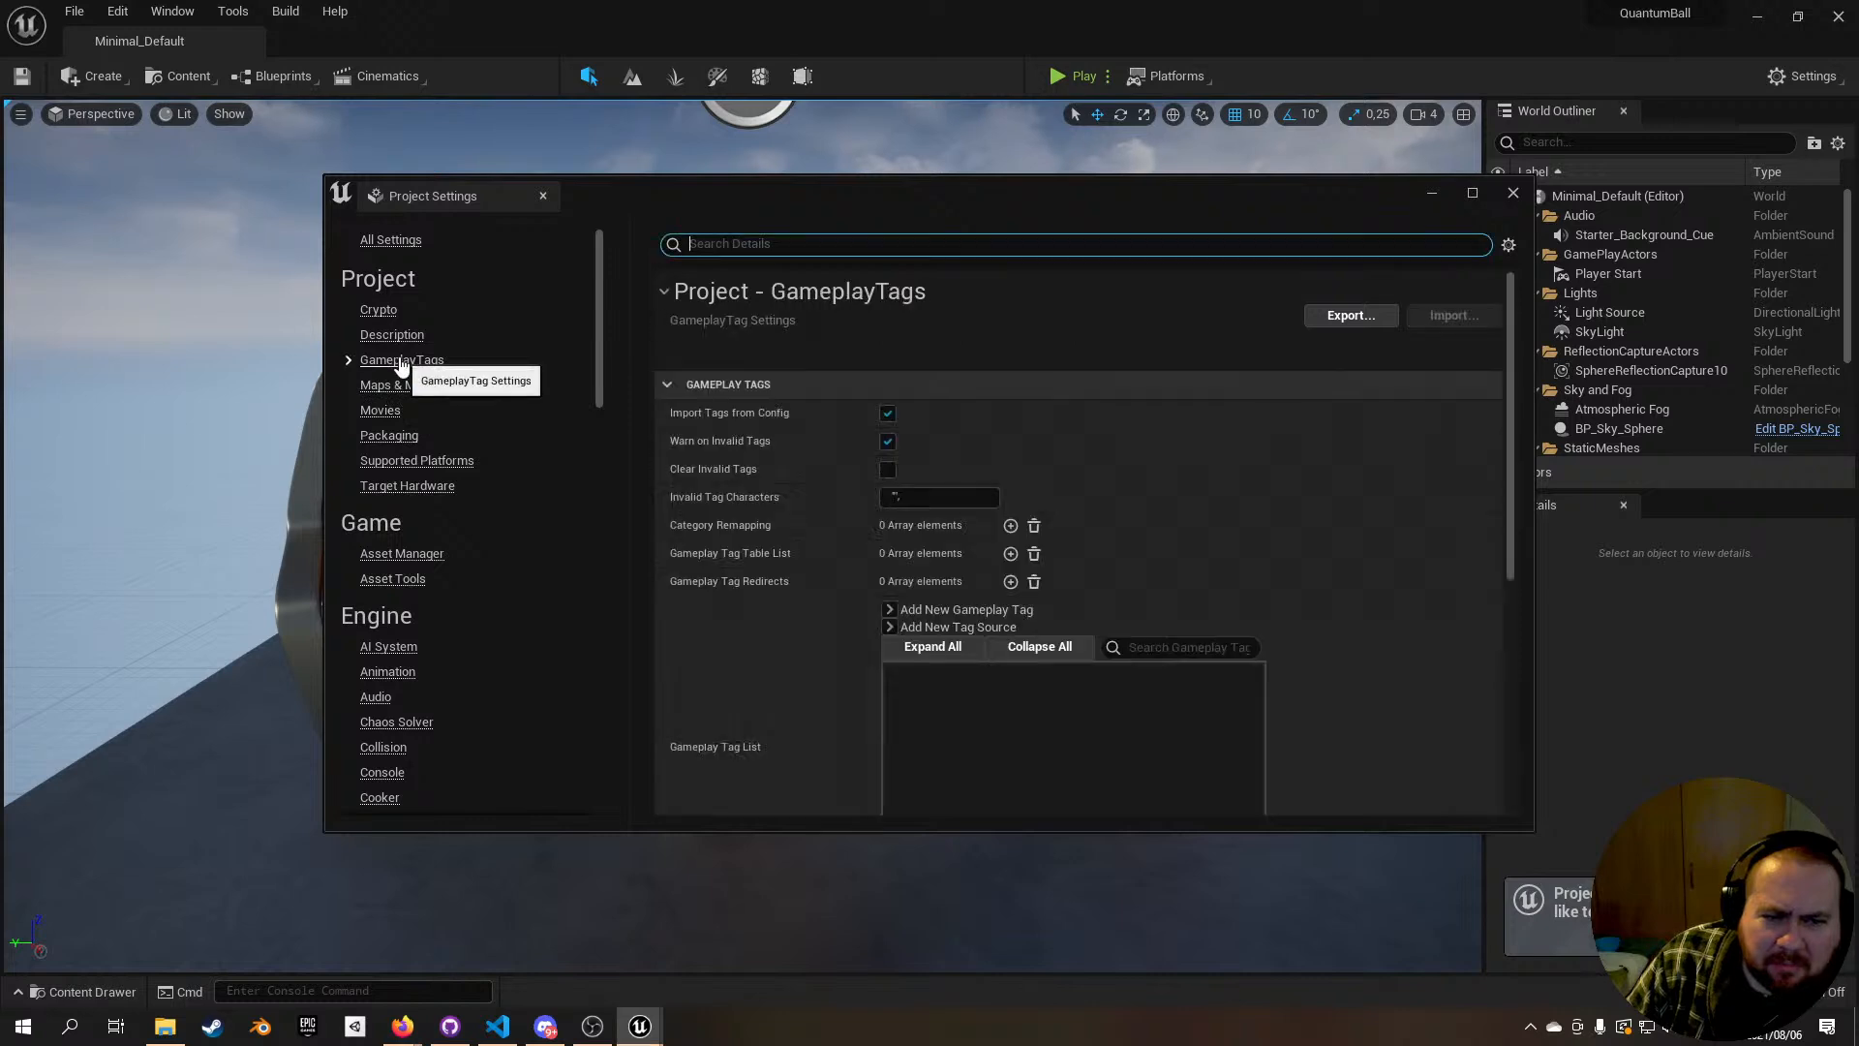
click(401, 387)
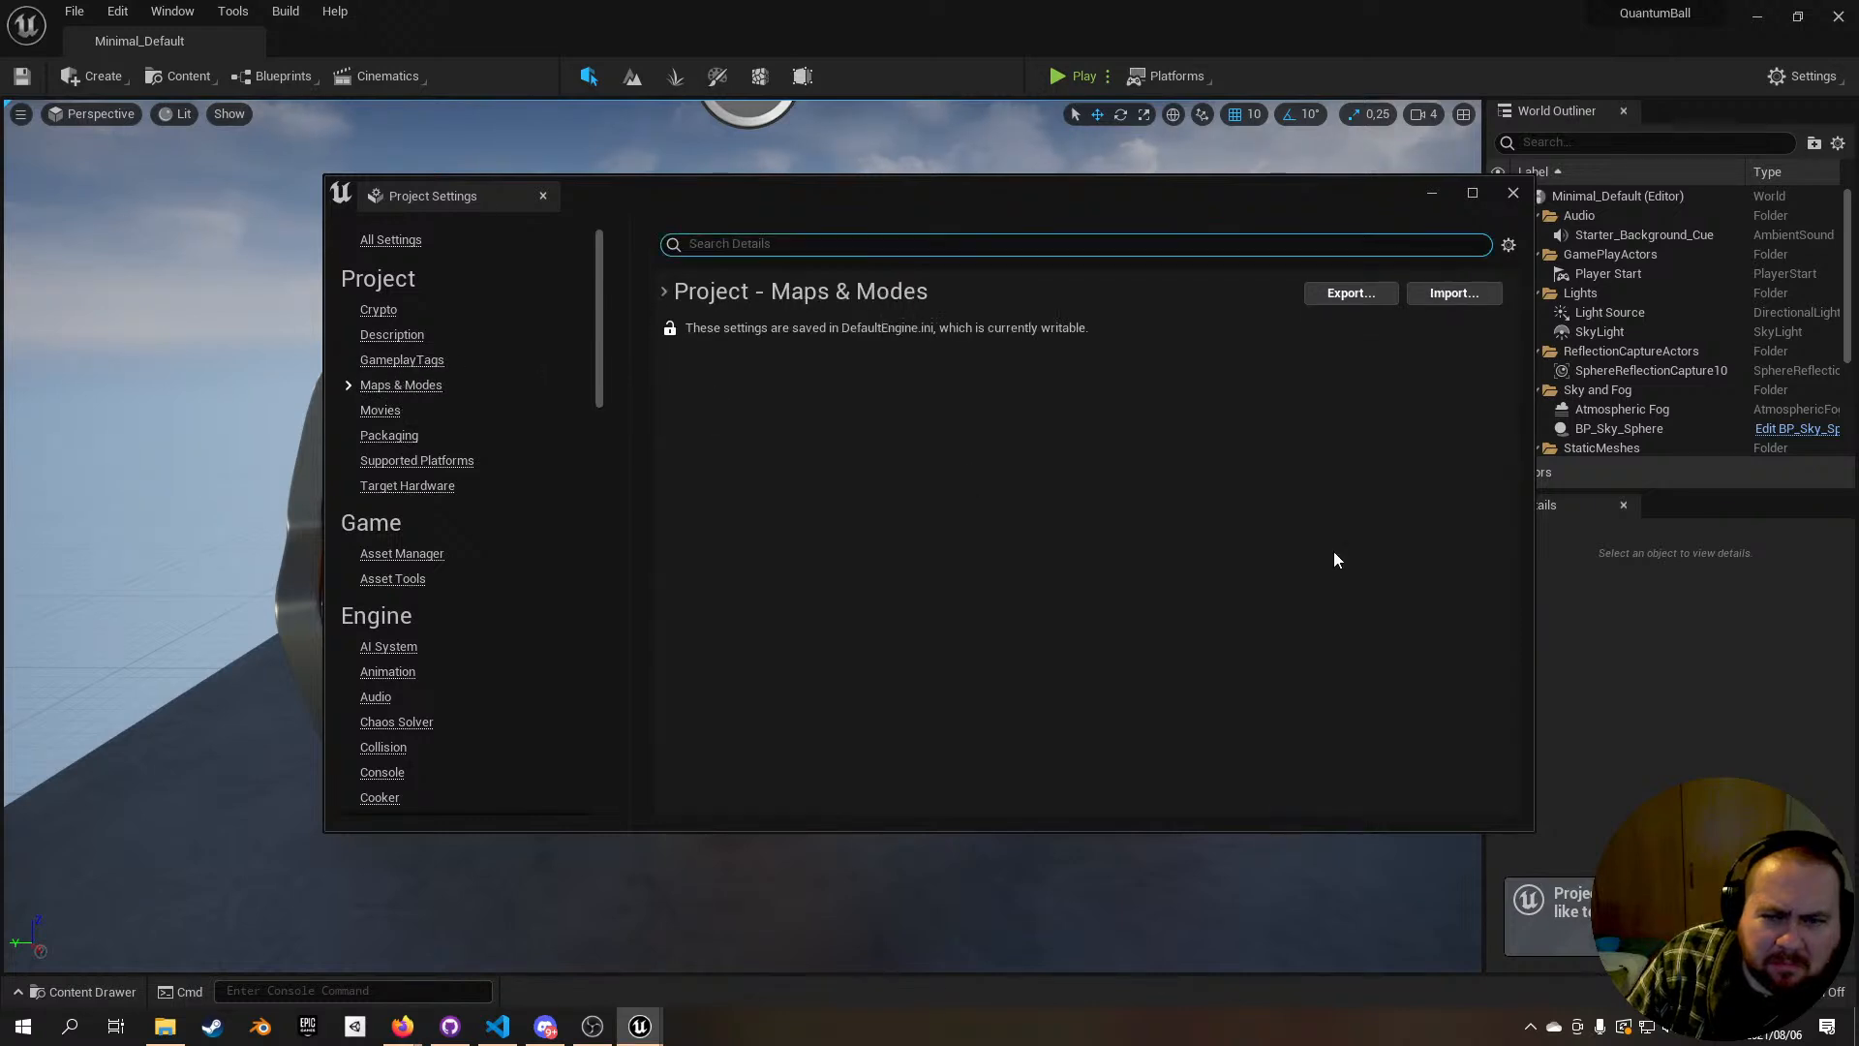
click(991, 595)
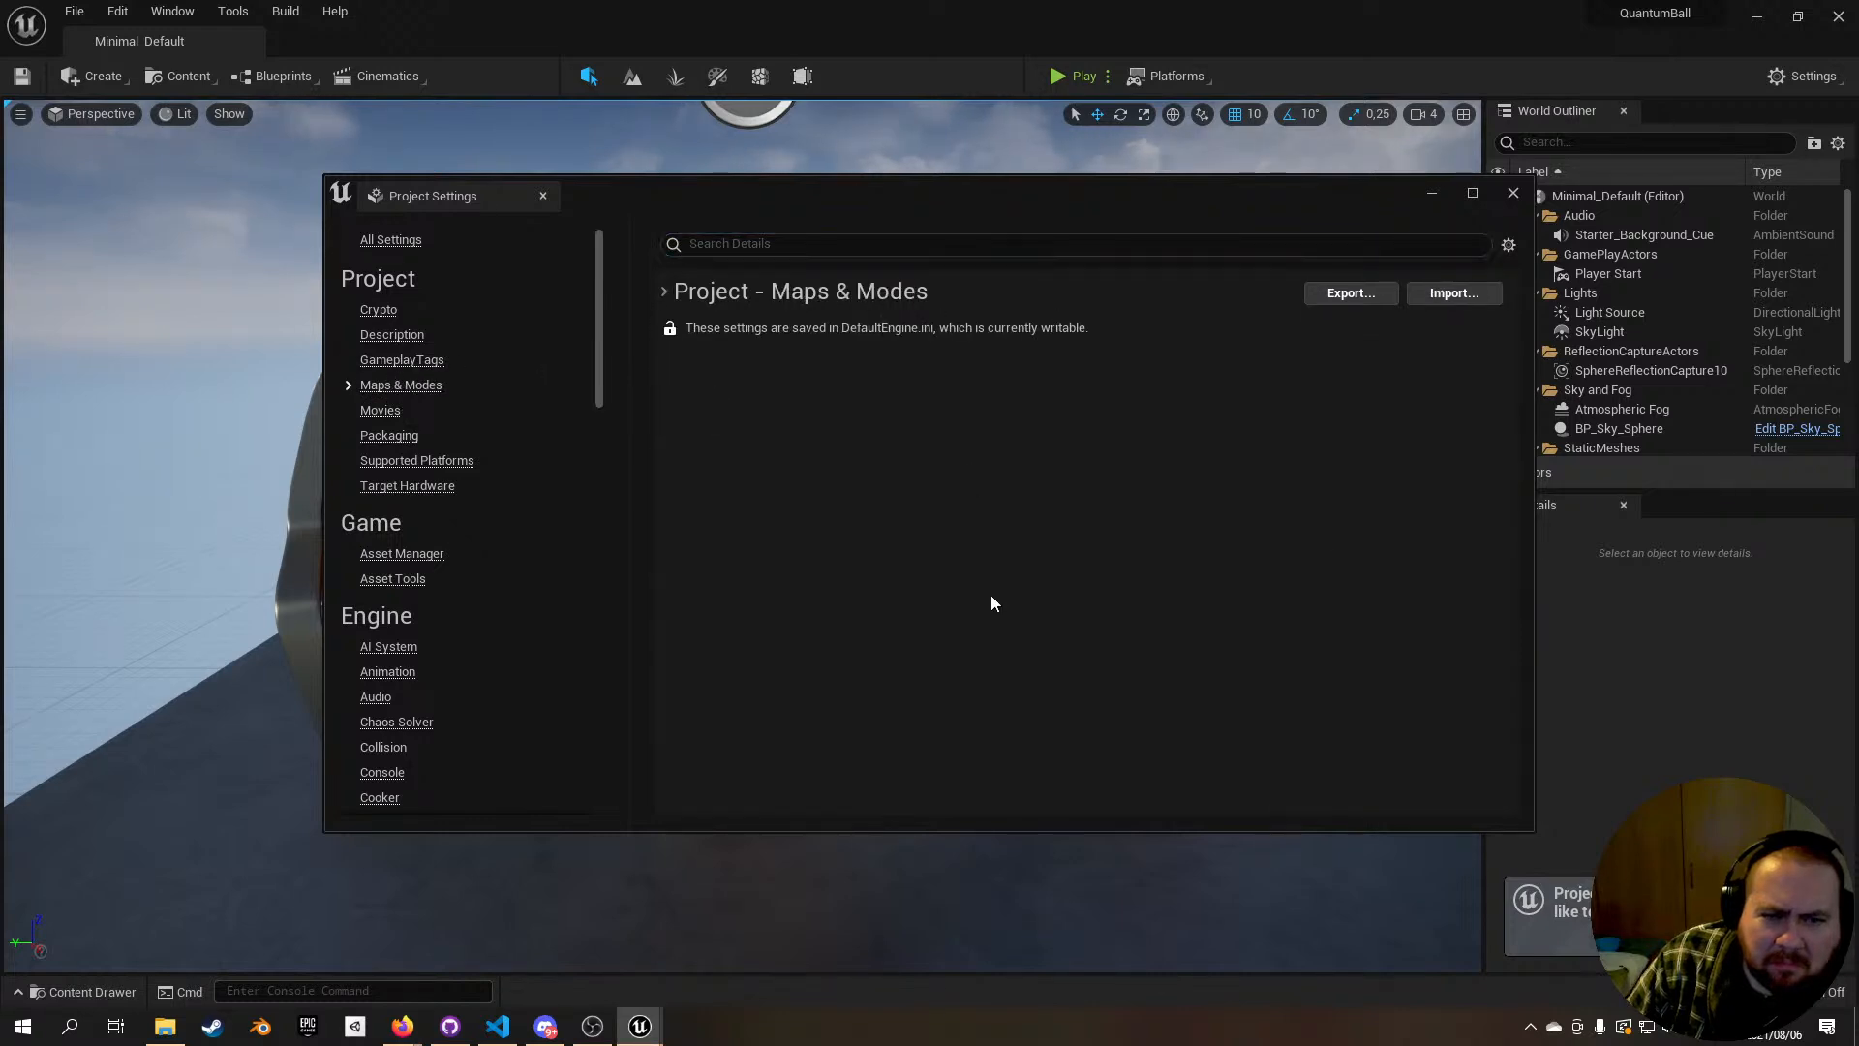
click(389, 334)
click(401, 360)
click(395, 386)
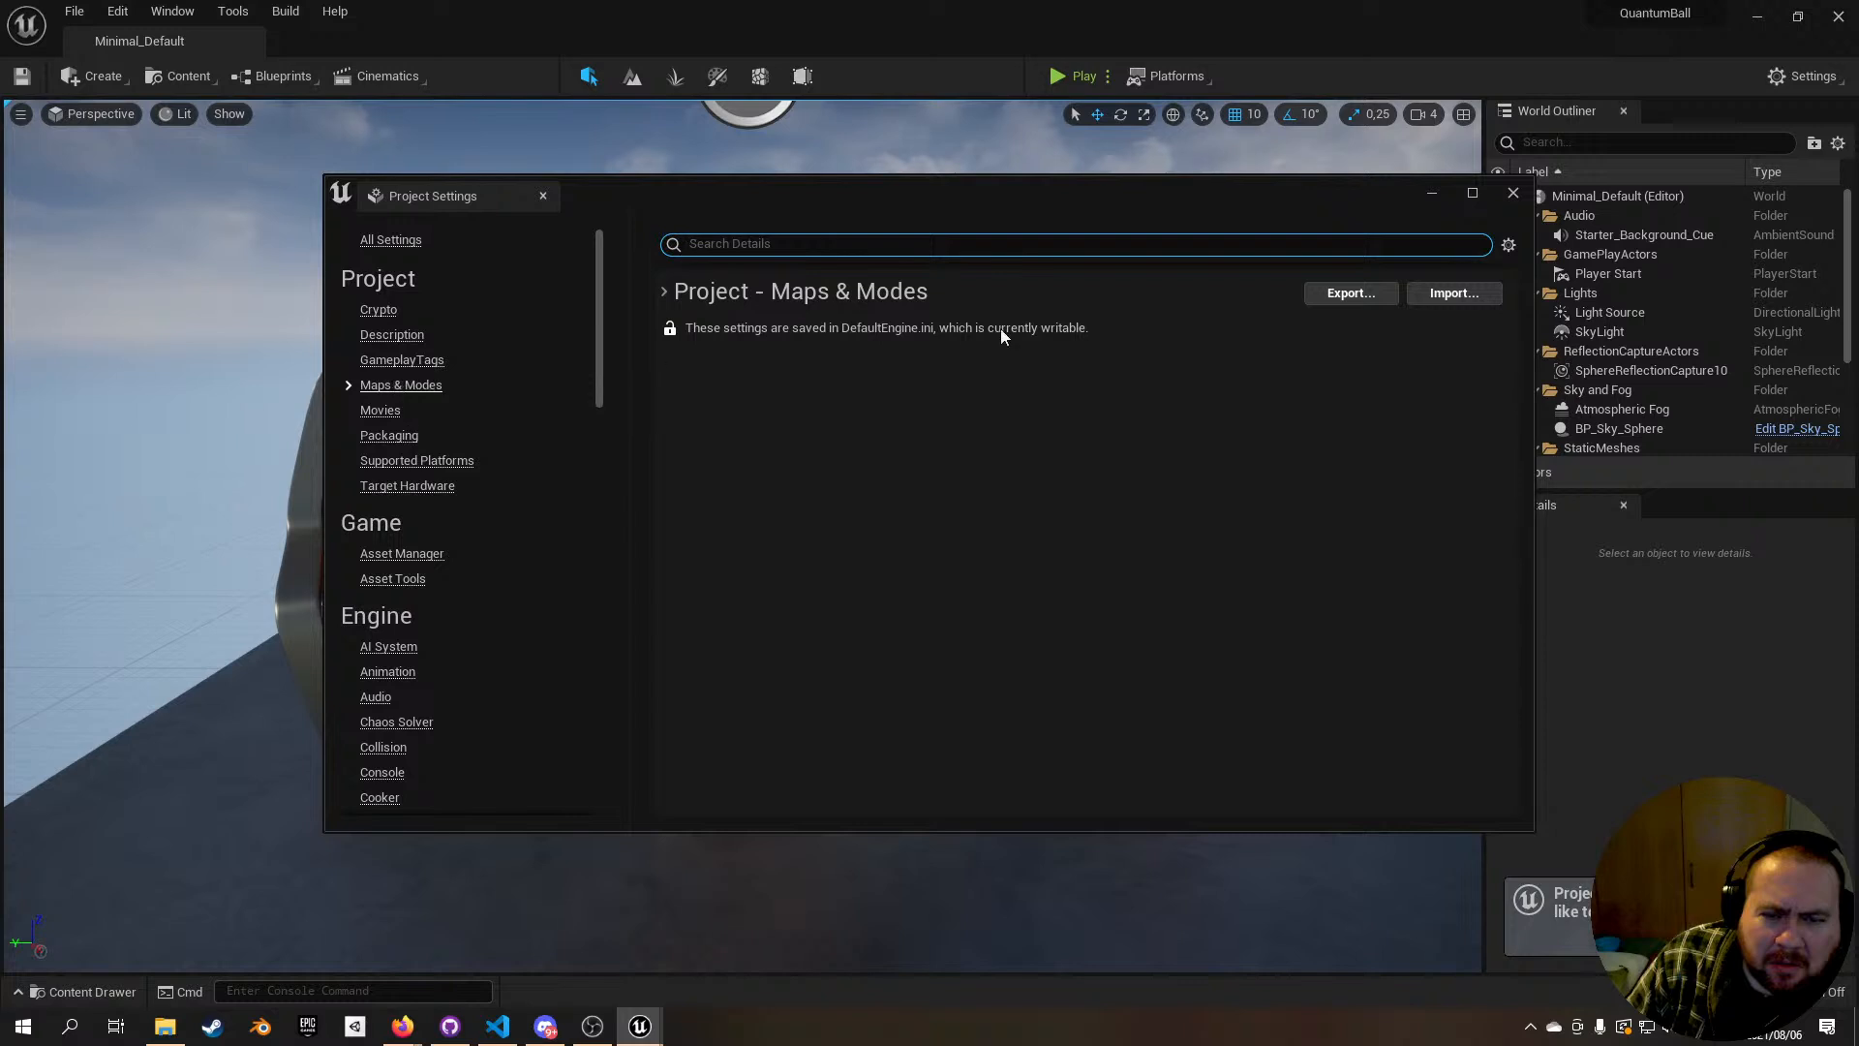
click(662, 292)
click(659, 384)
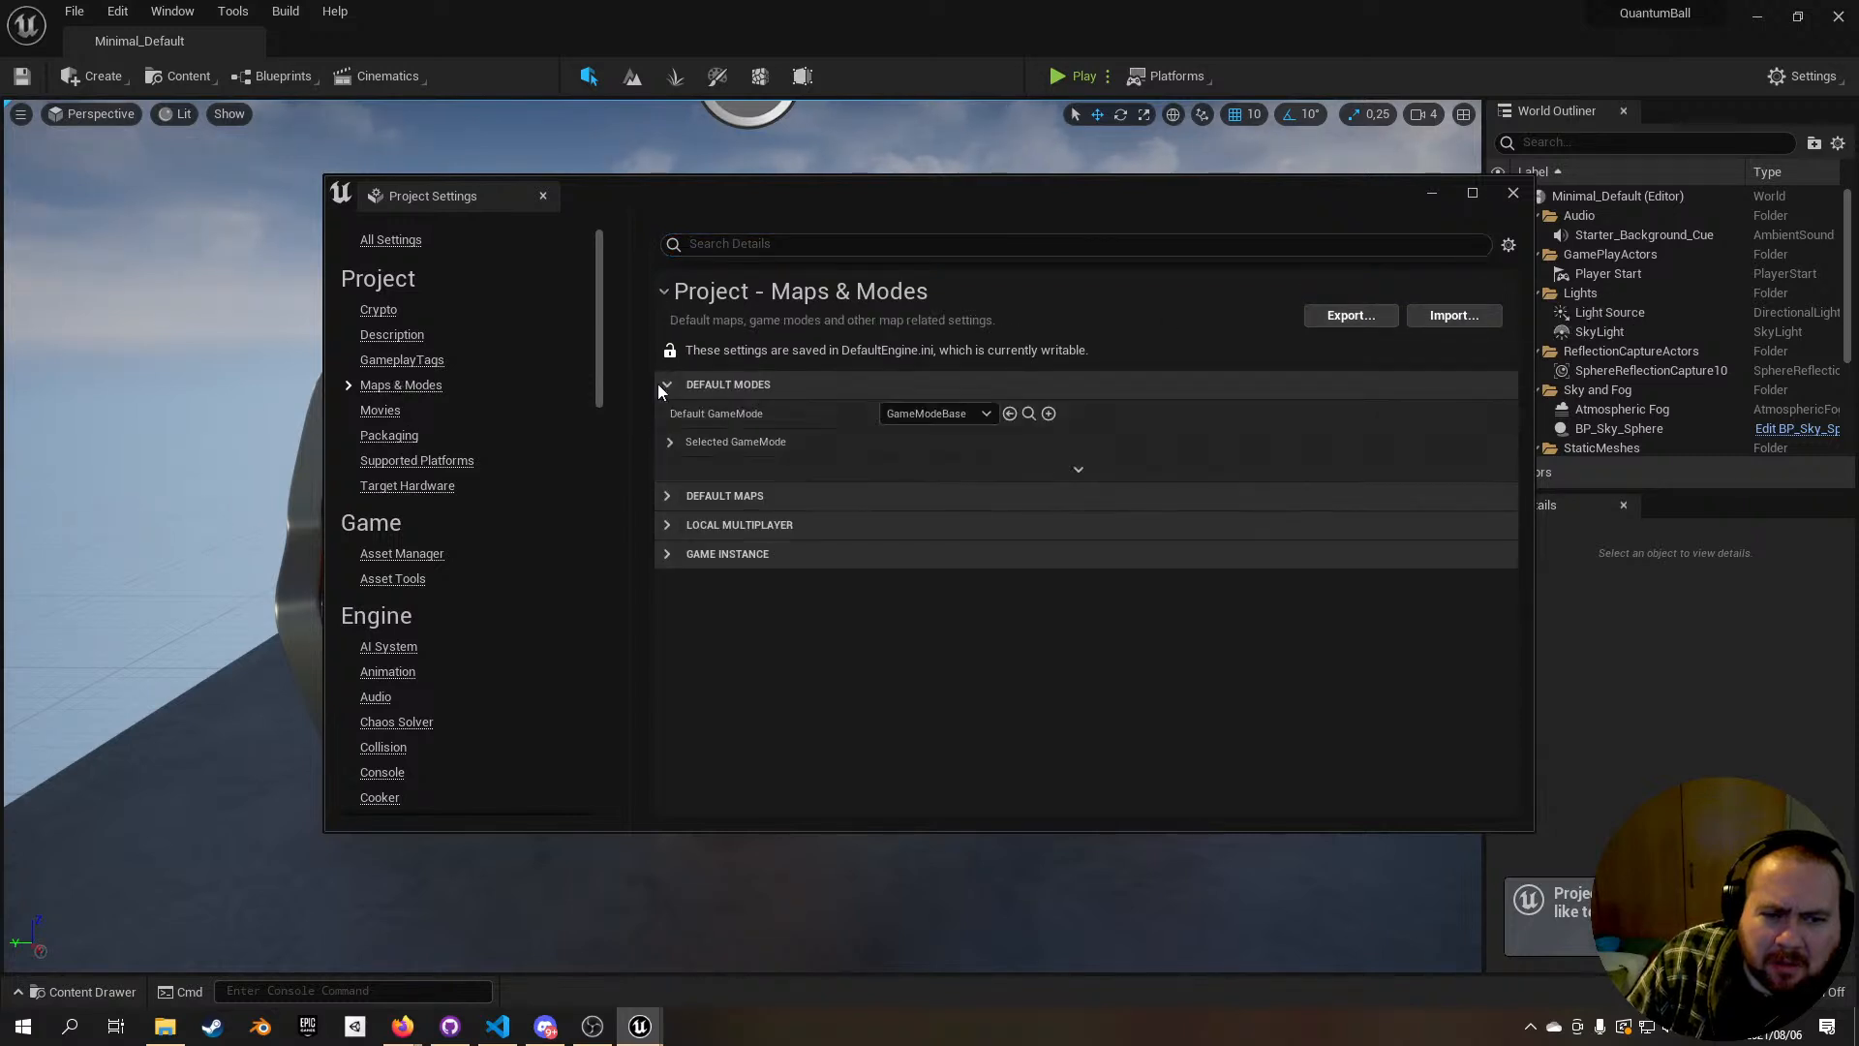
click(658, 384)
click(667, 413)
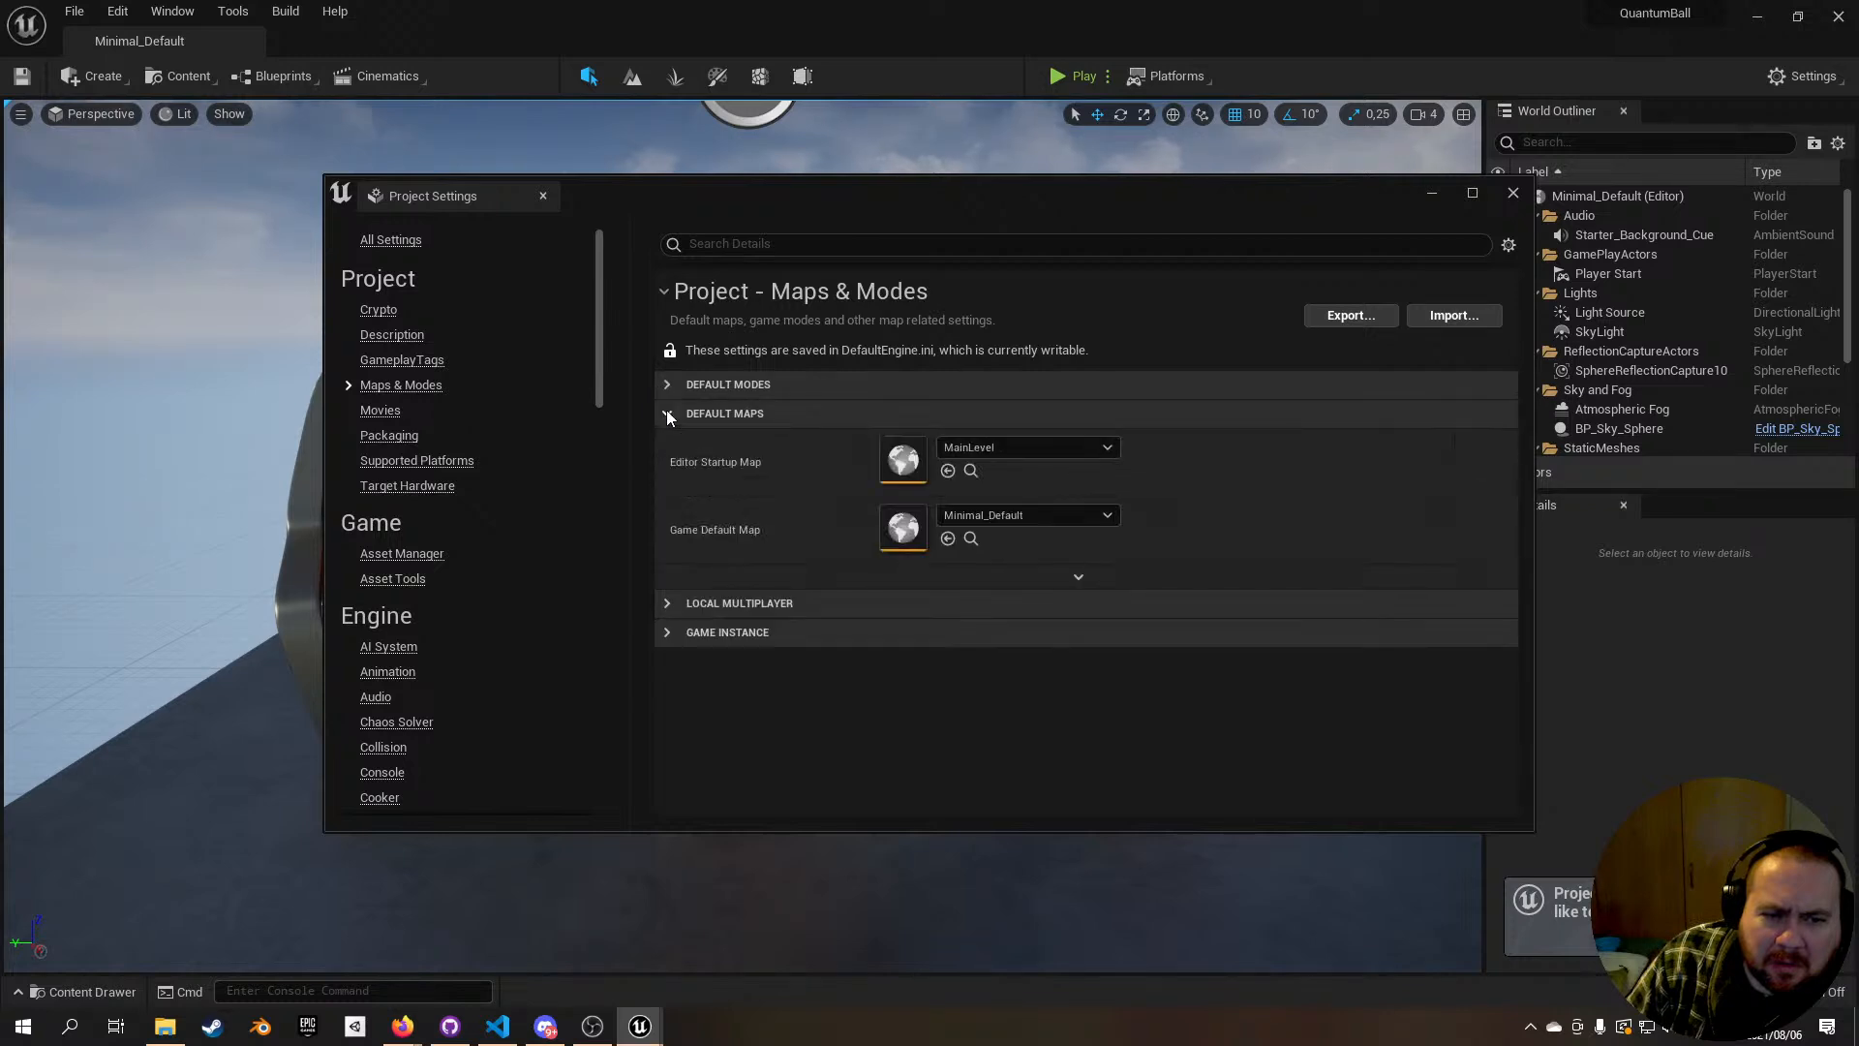
click(1040, 514)
click(1061, 777)
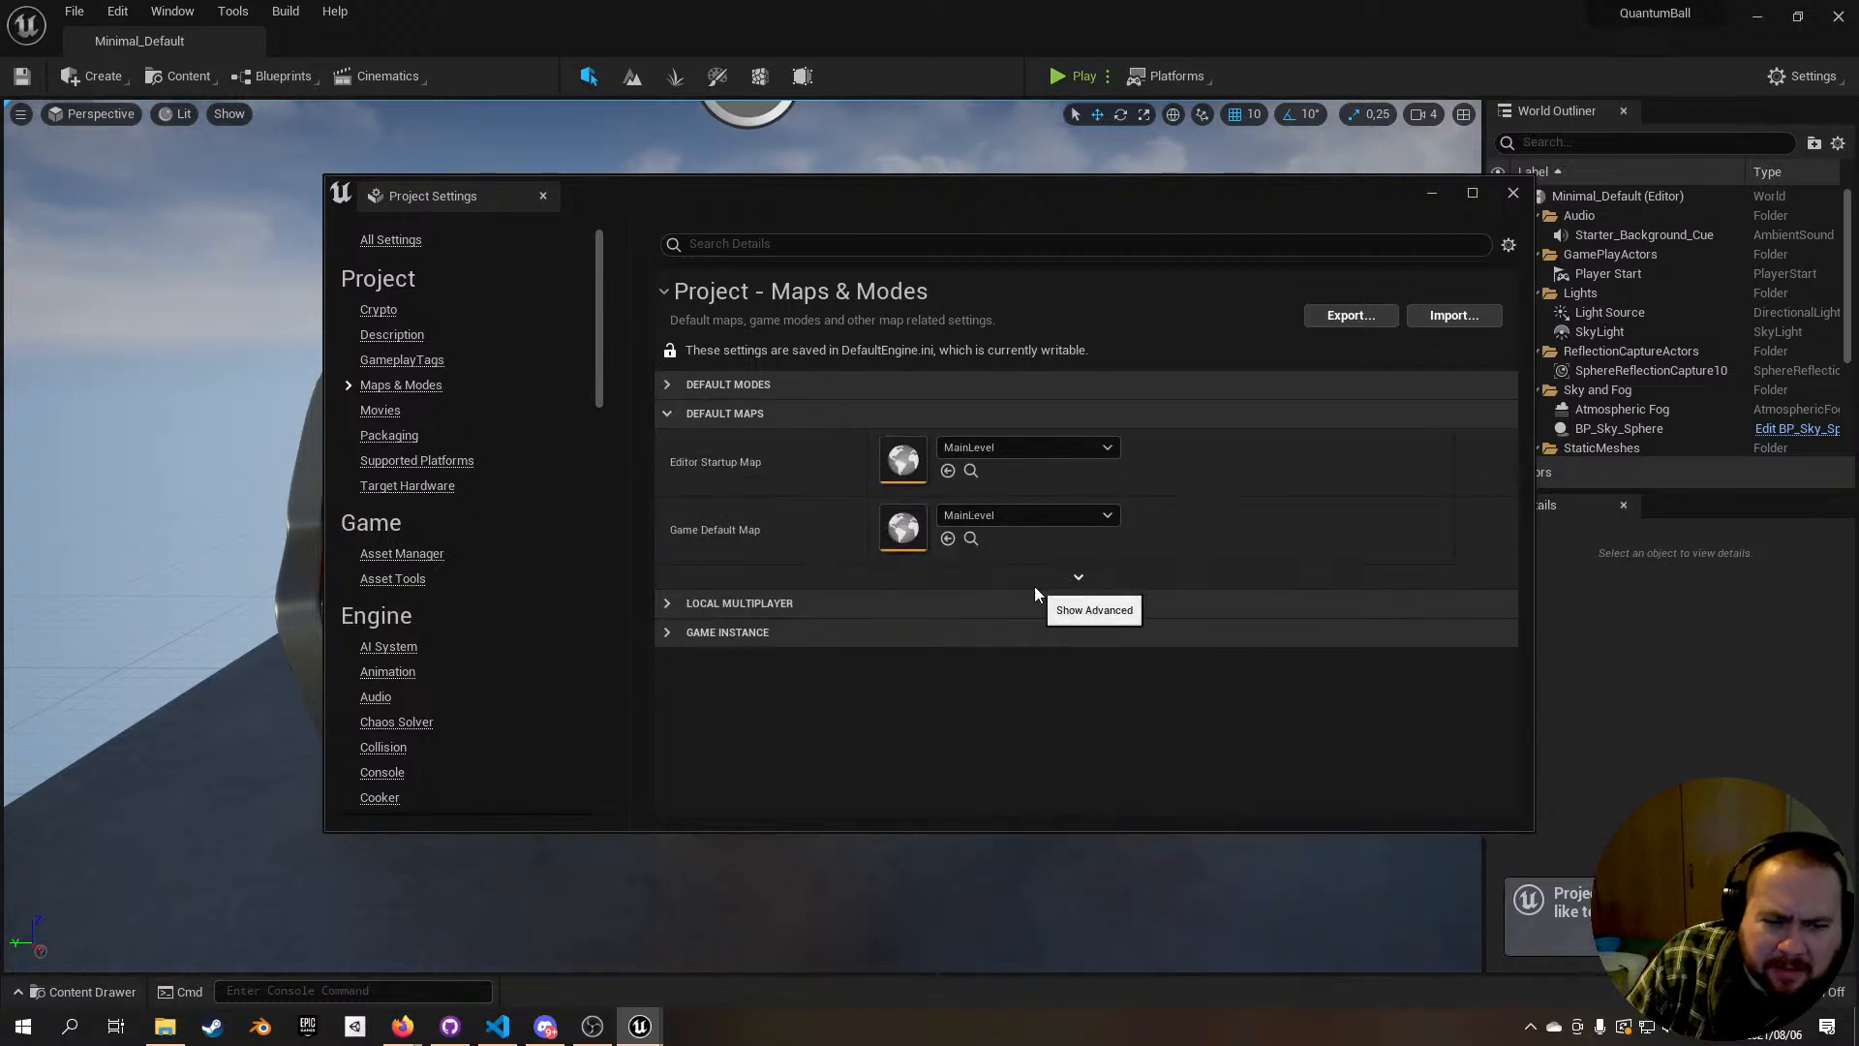
Step: Check the advanced Default Maps options, and collapse the Local Multiplayer and Game Instance sections
click(1079, 578)
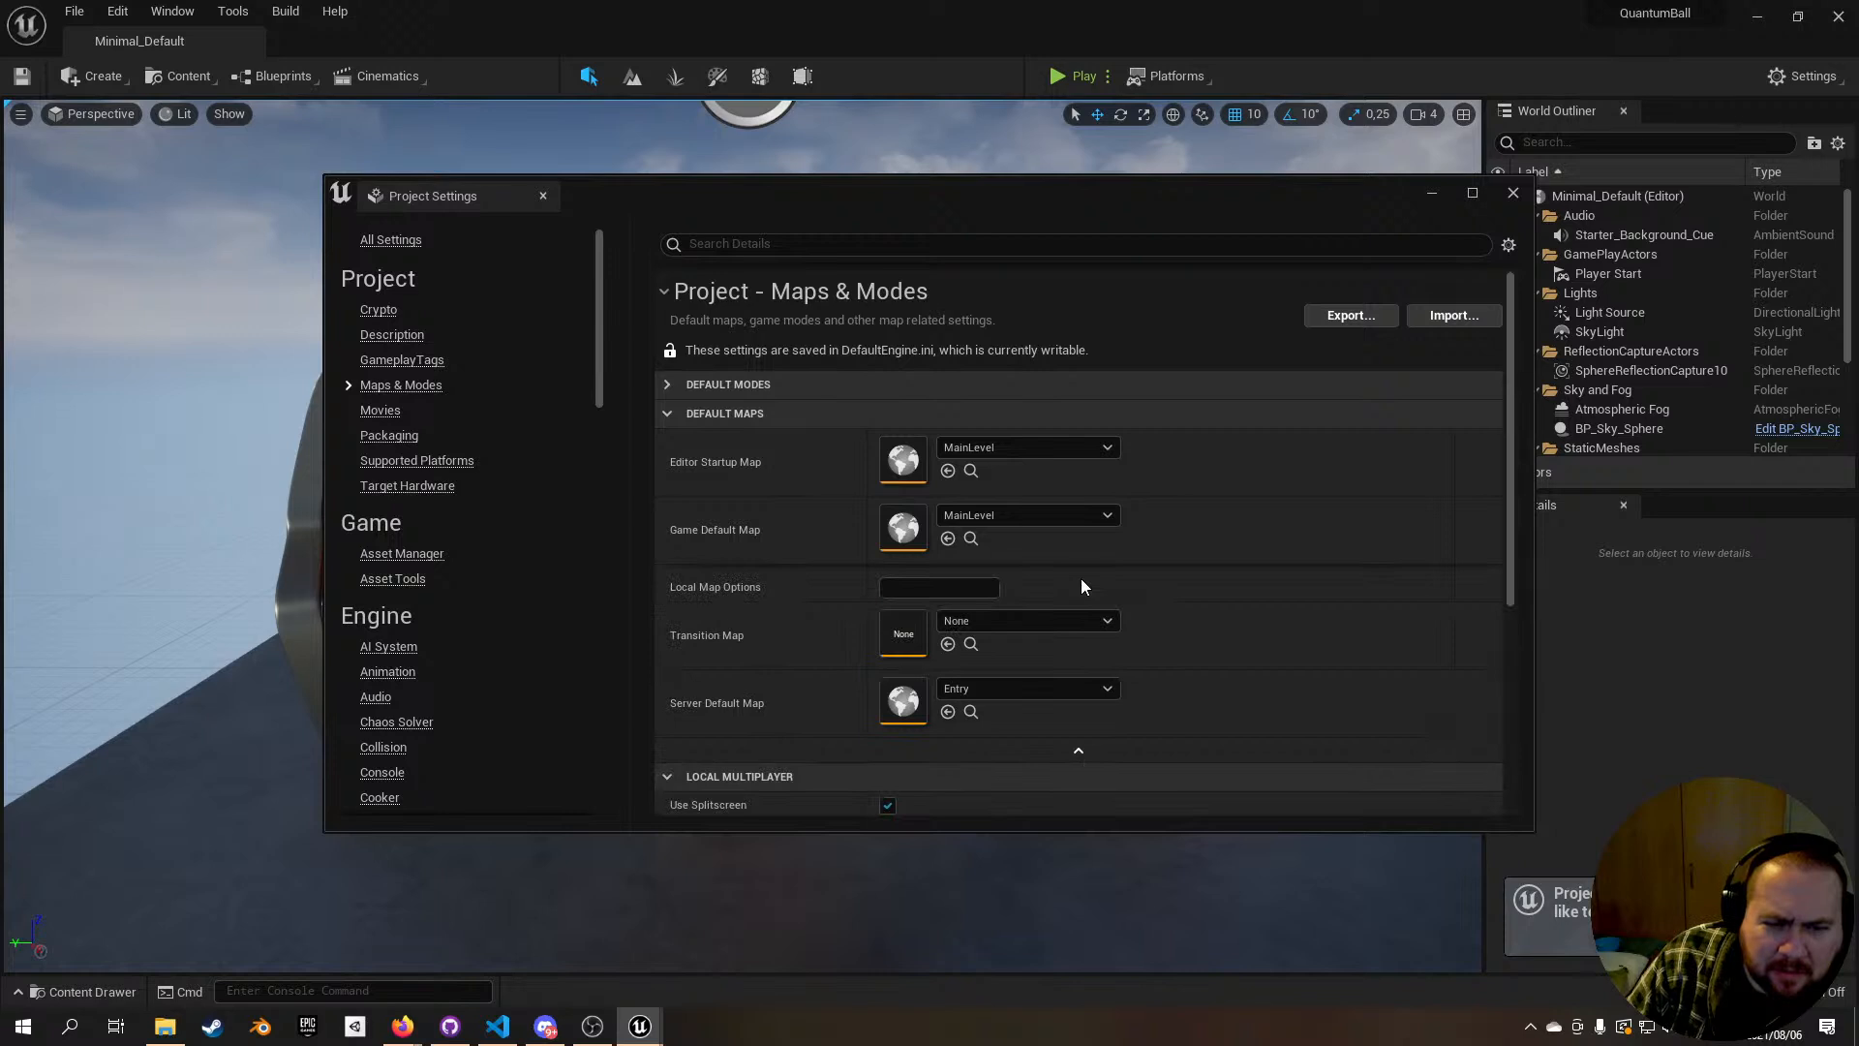
click(1078, 750)
click(829, 599)
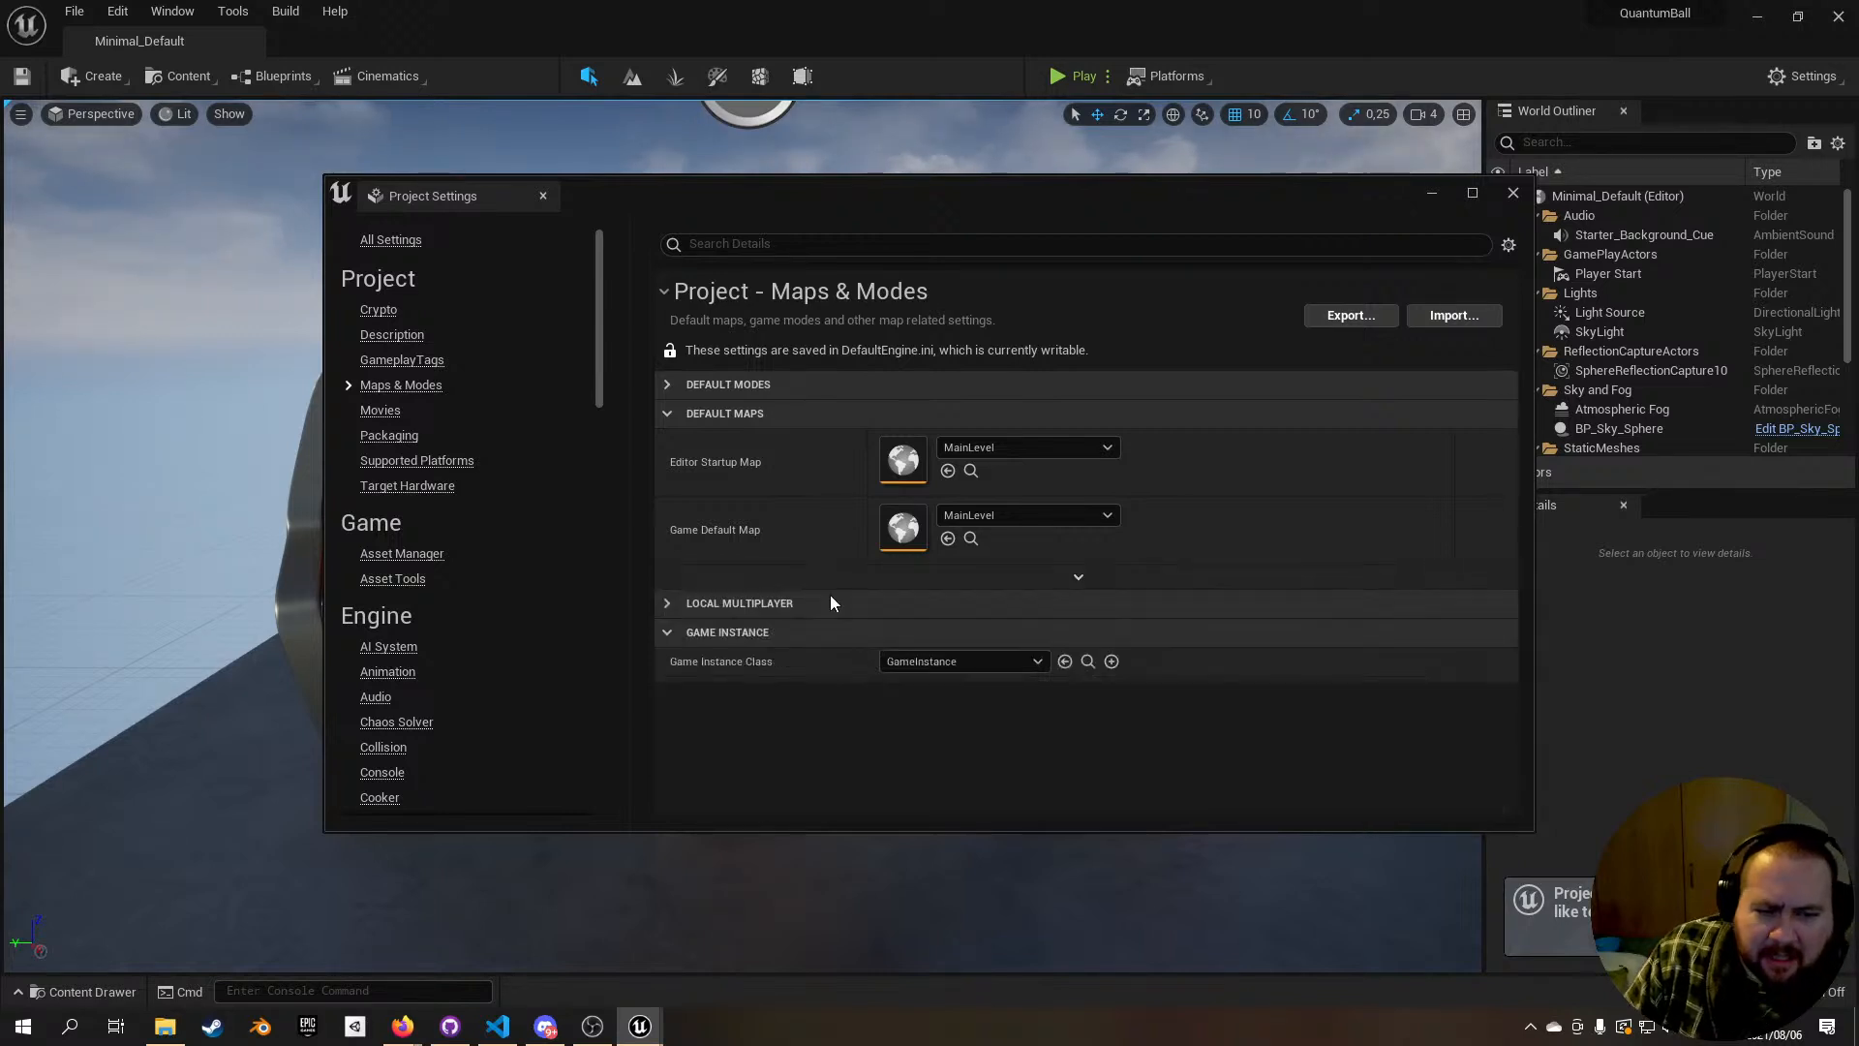
click(851, 634)
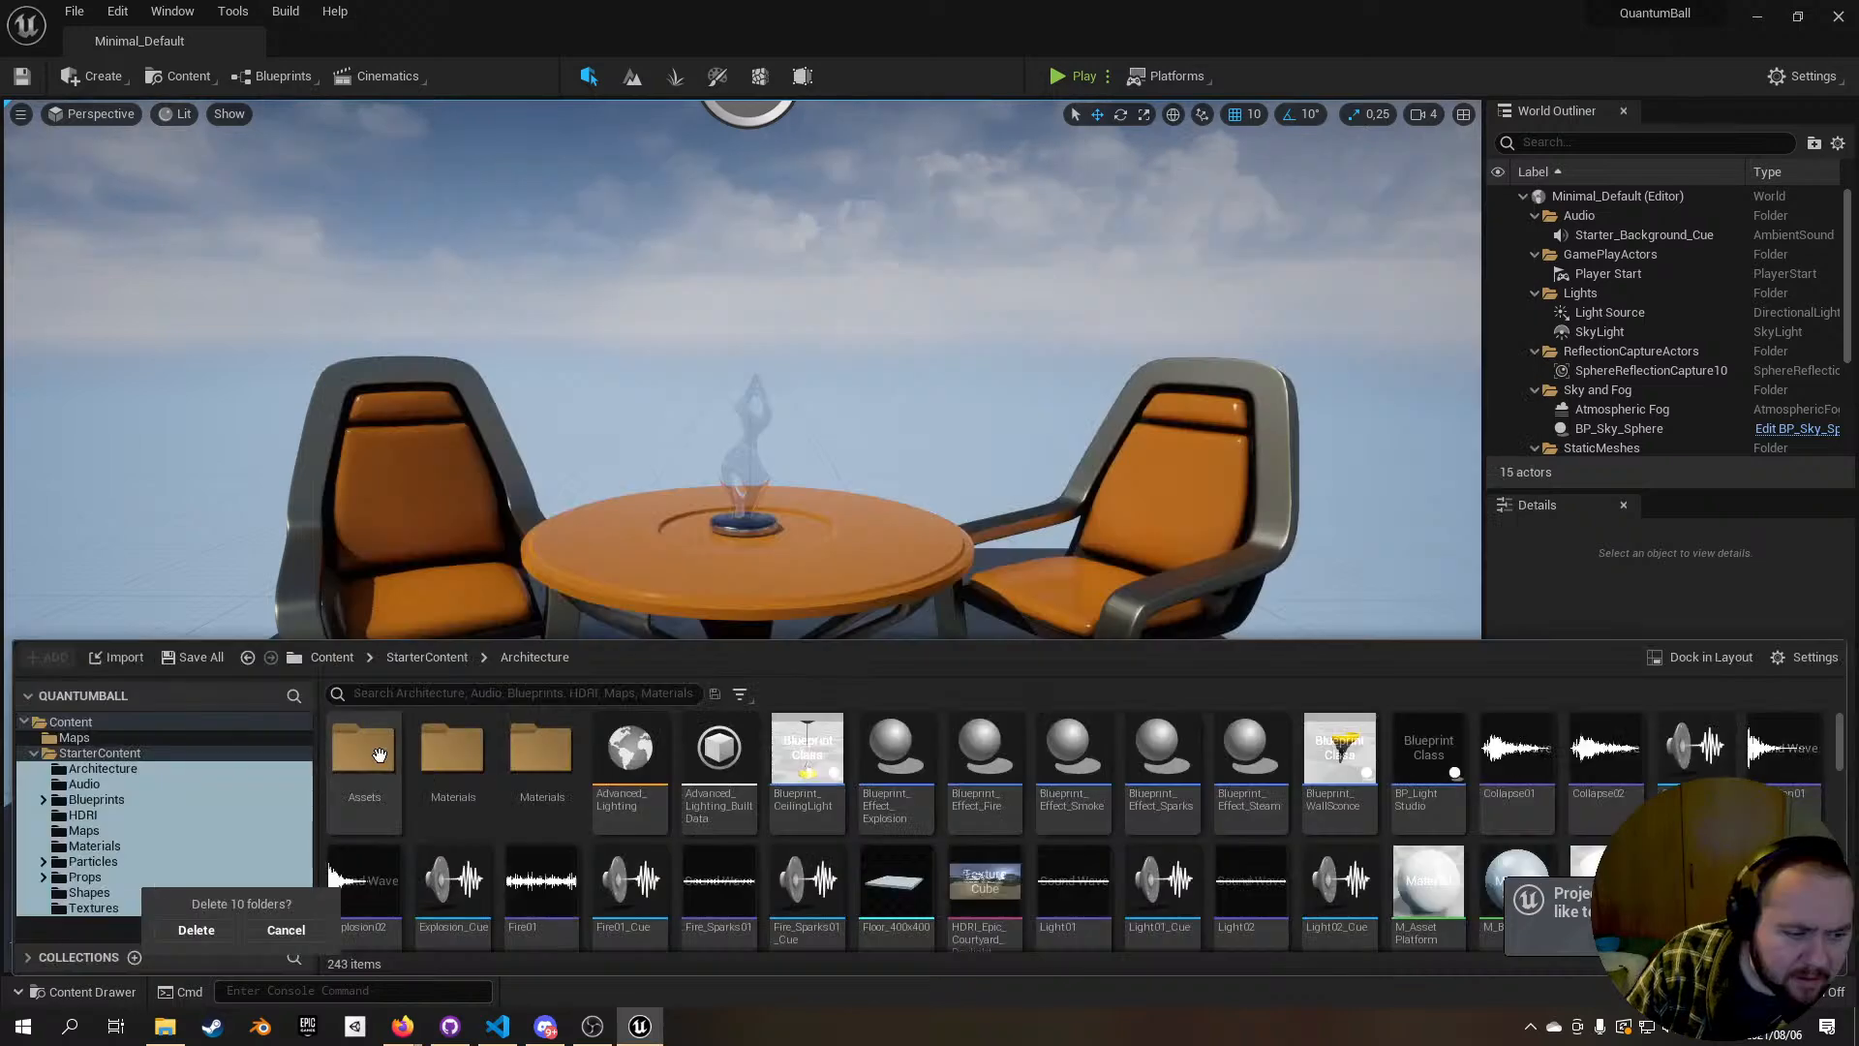
Step: Try to delete the ten subfolders of StarterContent, and send the crash report without restarting the editor
click(196, 929)
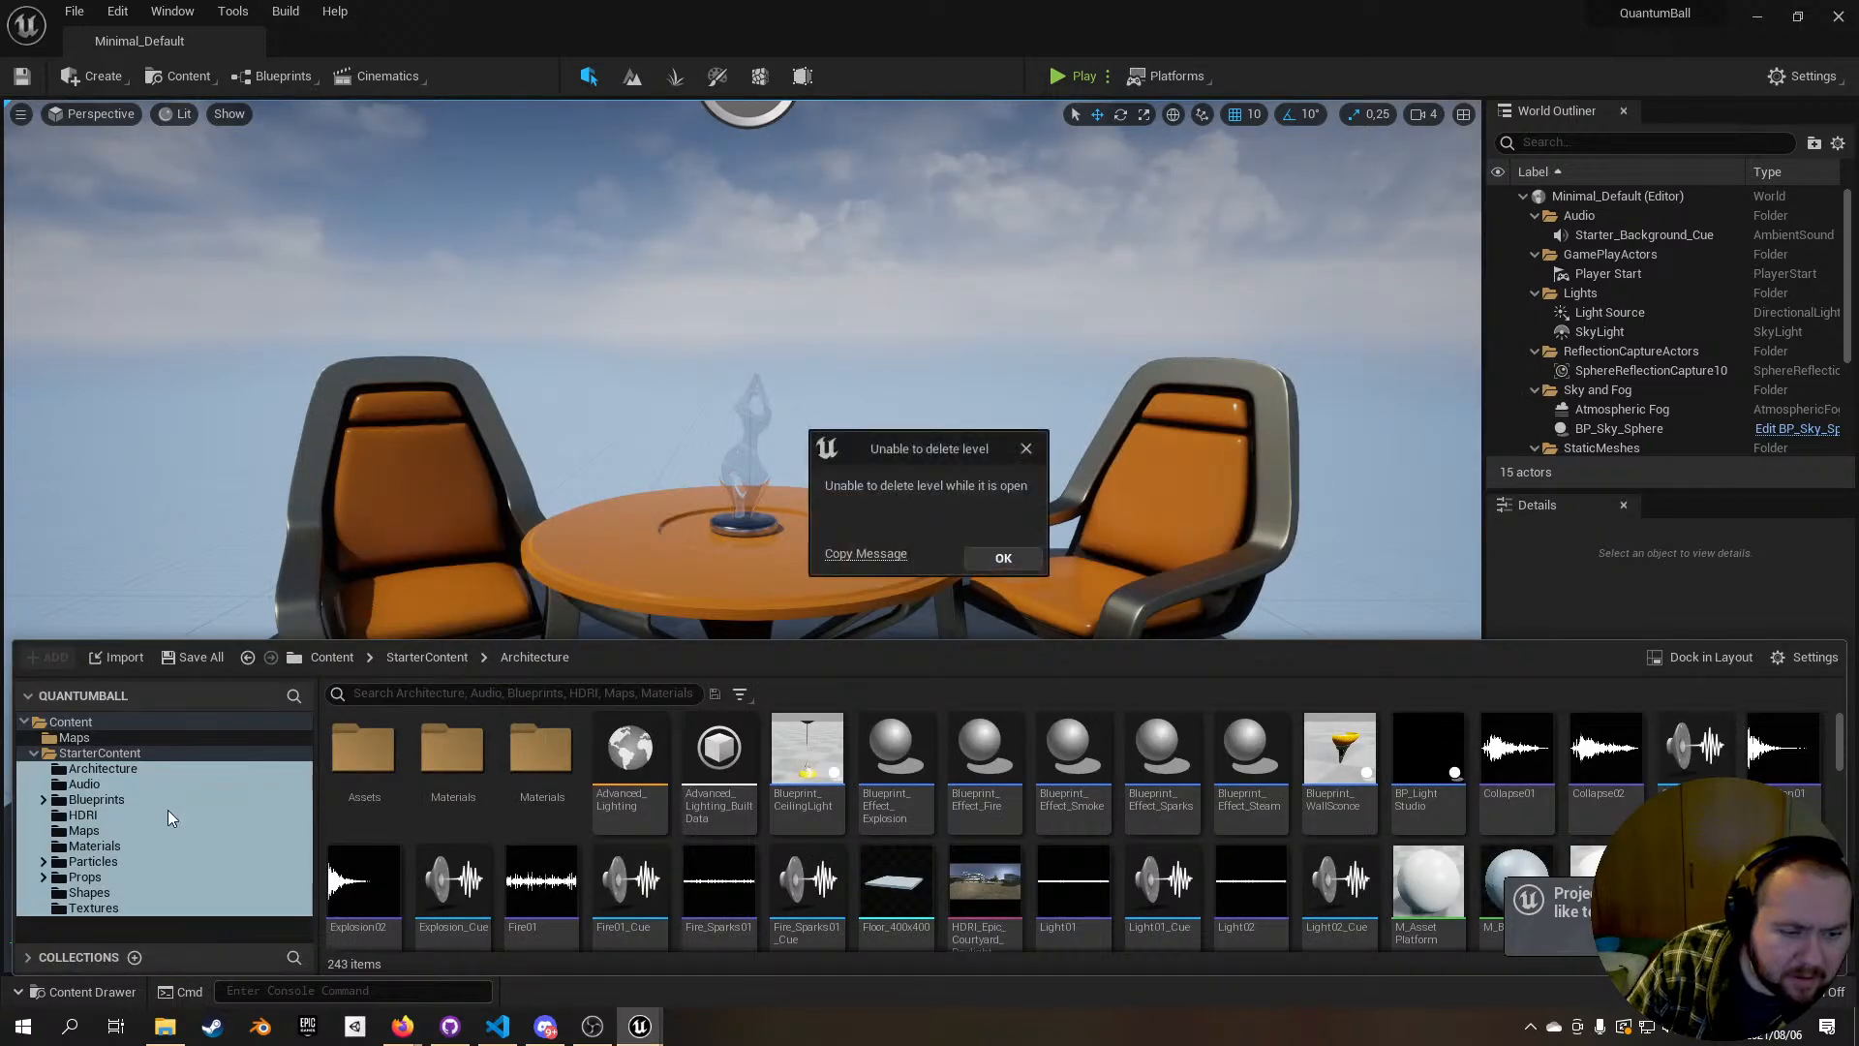
click(1001, 553)
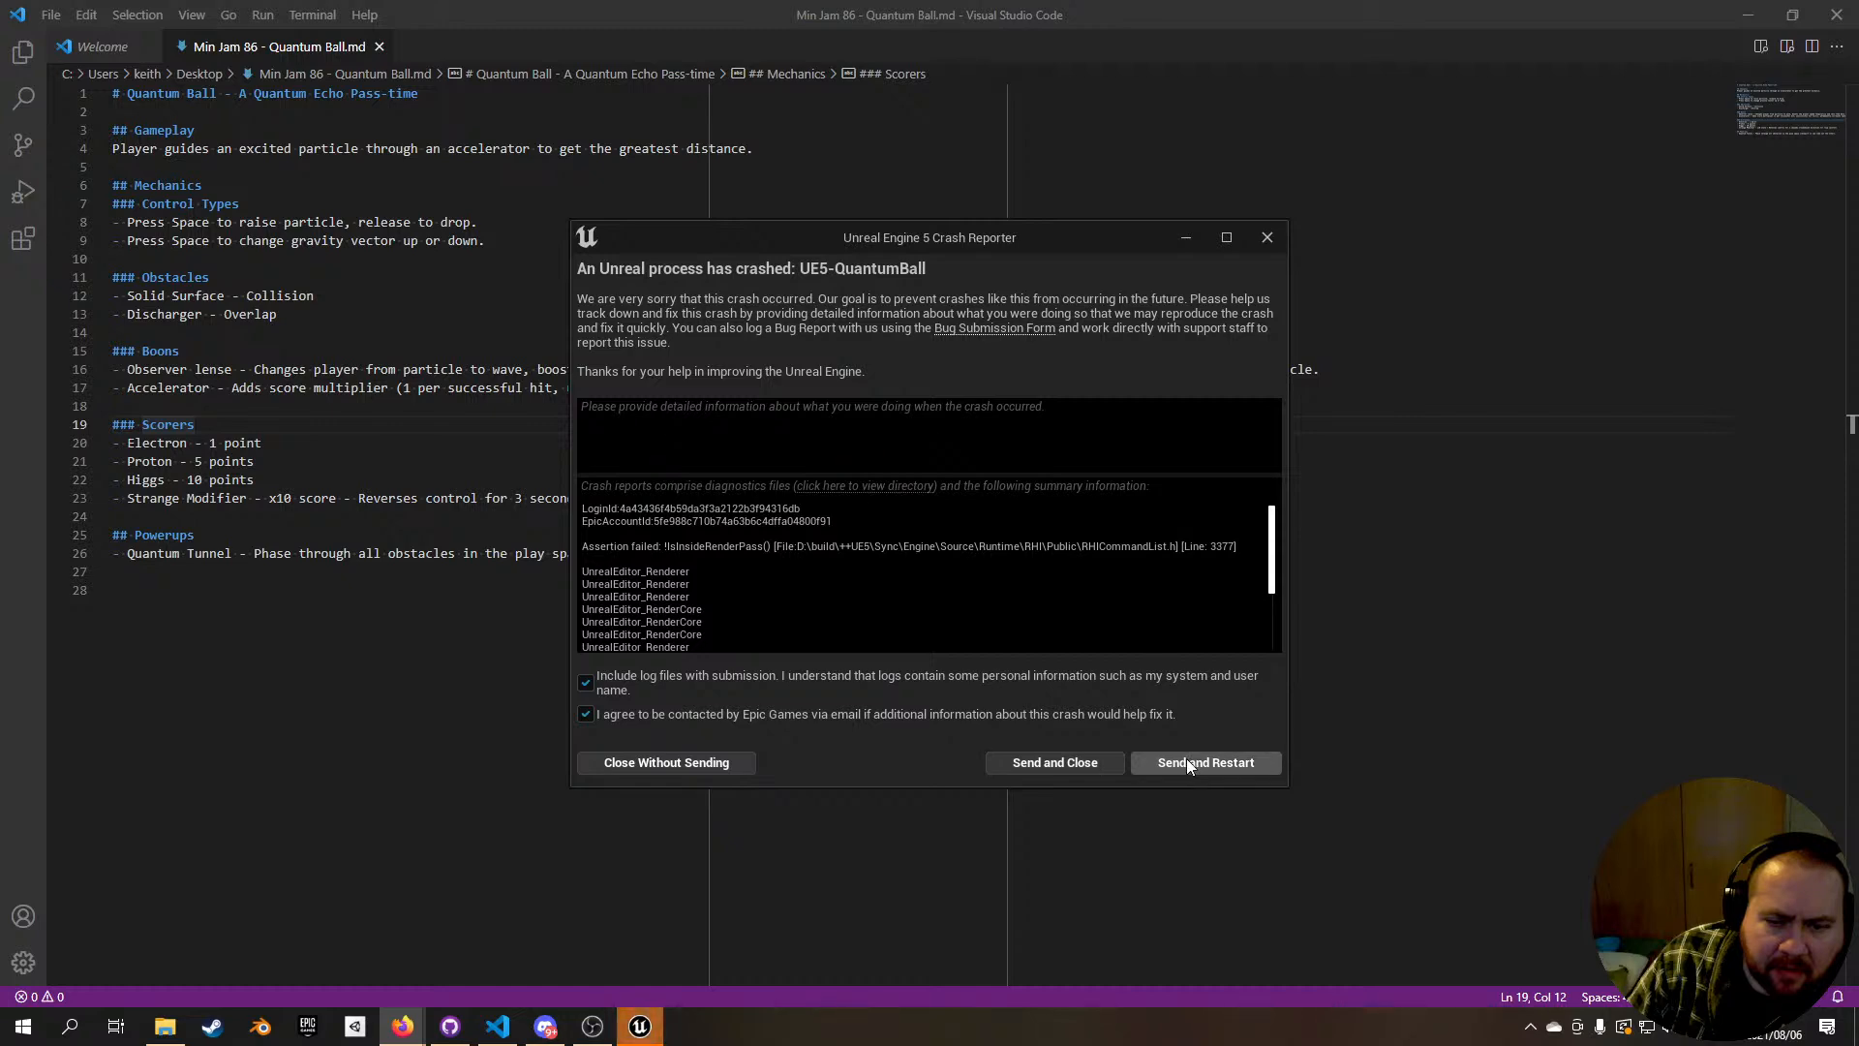
click(1071, 762)
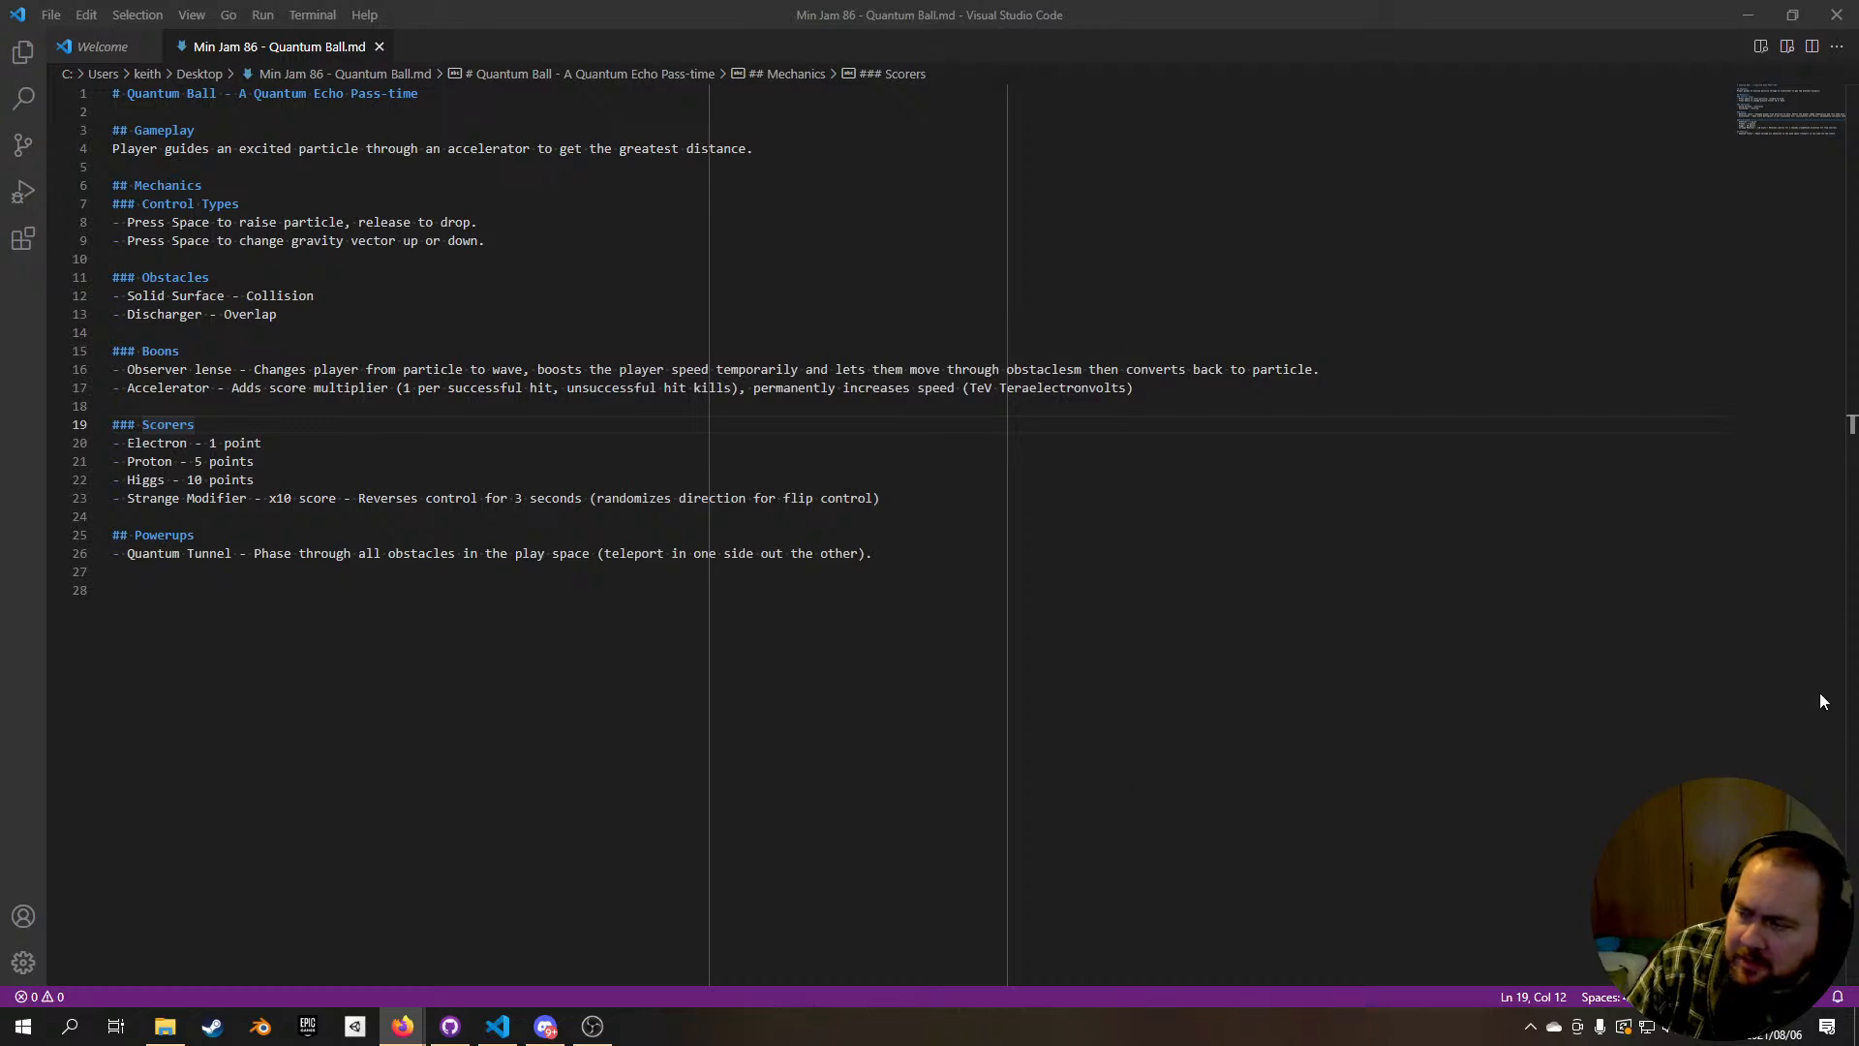